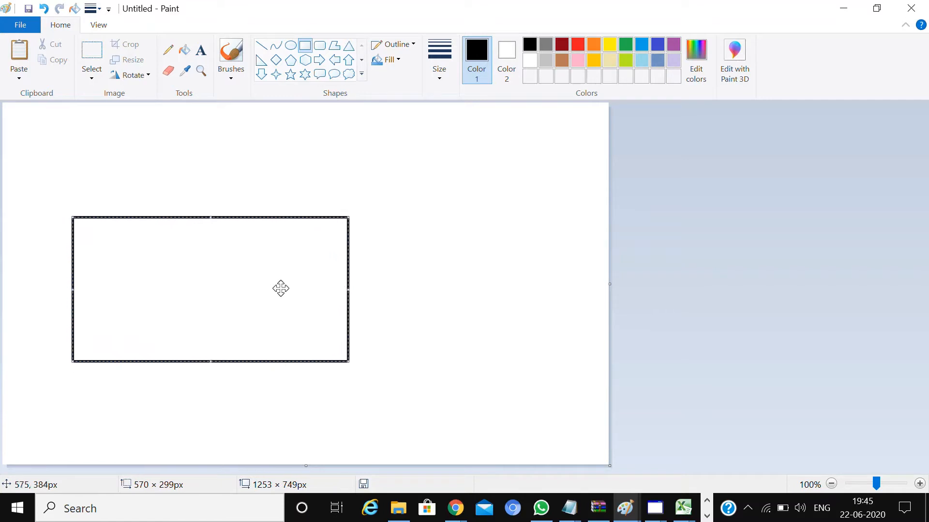
Draw a rounded rectangle about 205 px wide against the large rectangle's lower right side, bases aligned, and stretch its top edge upward.
left_click(731, 224)
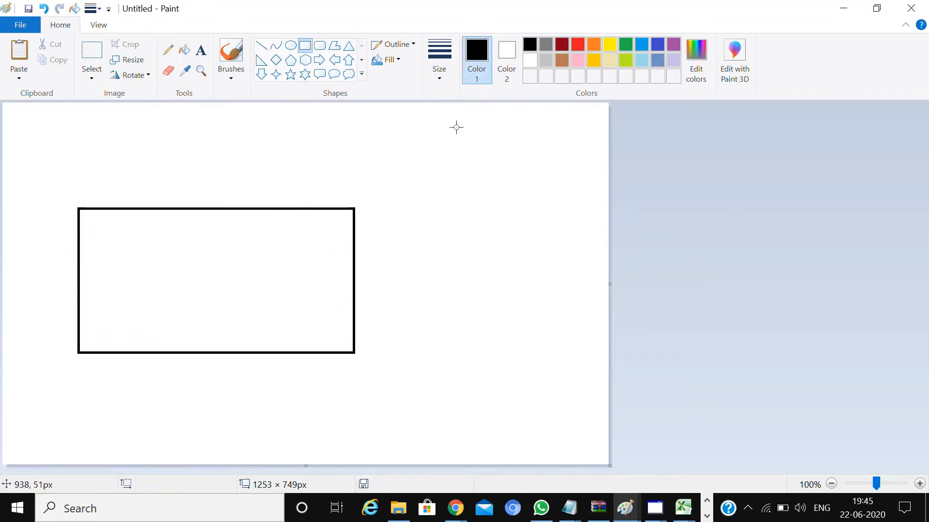
left_click_drag(354, 277, 444, 354)
key("Delete")
left_click(320, 46)
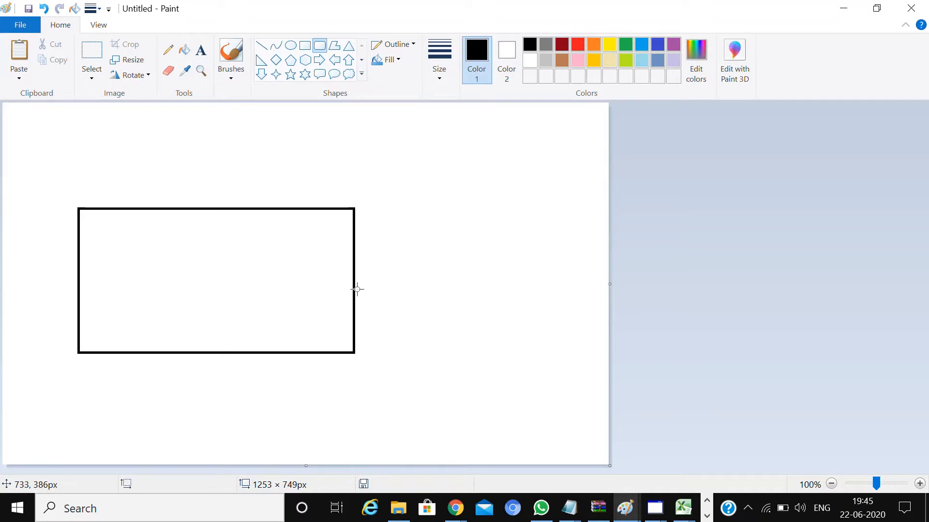
left_click_drag(354, 289, 452, 354)
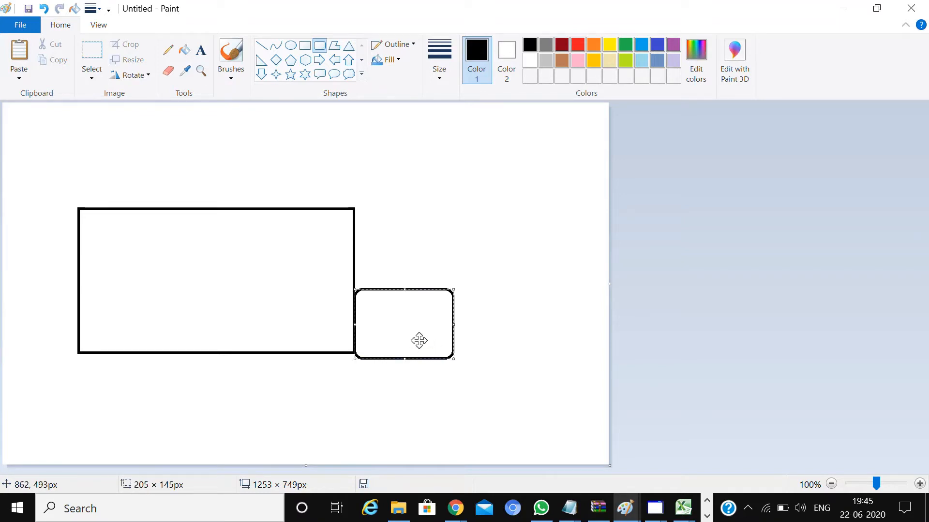
left_click_drag(408, 324, 408, 323)
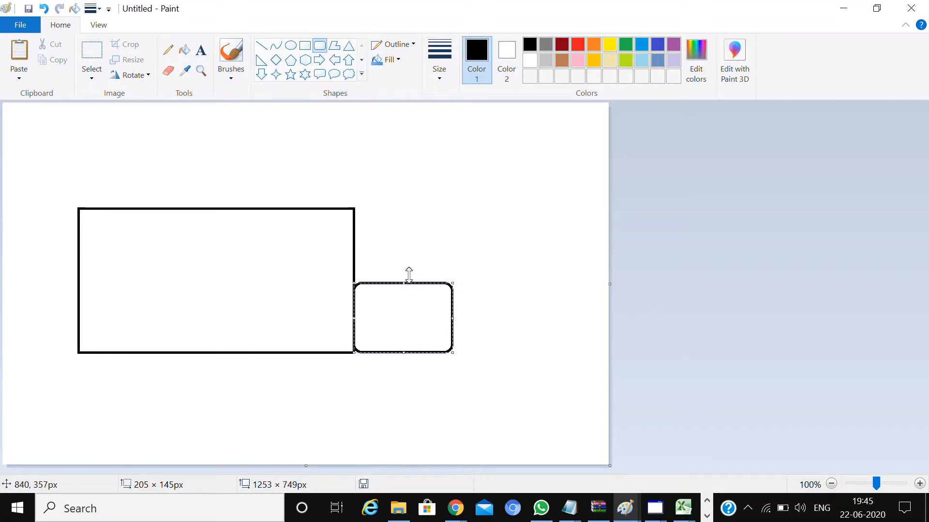
left_click_drag(408, 280, 410, 266)
left_click(712, 289)
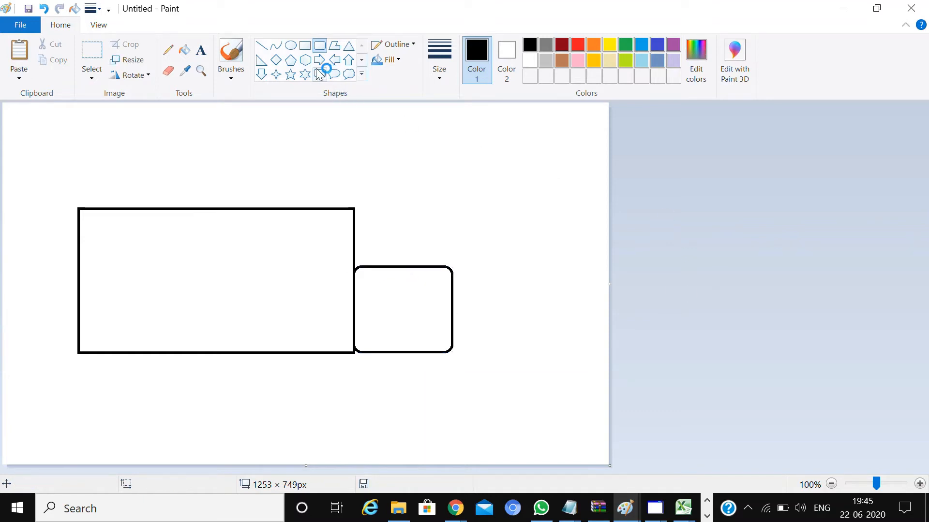
Draw a straight line along the rounded cab's base and a vertical divider about 179 px long through its middle.
left_click(259, 48)
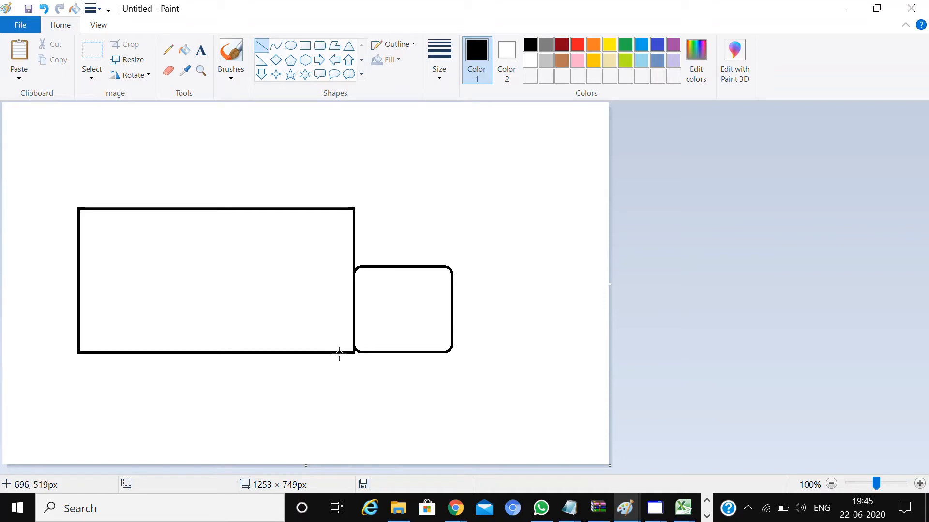
left_click_drag(339, 353, 449, 352)
left_click(747, 346)
mouse_move(406, 269)
left_mouse_down()
mouse_move(403, 383)
mouse_move(407, 356)
left_mouse_up()
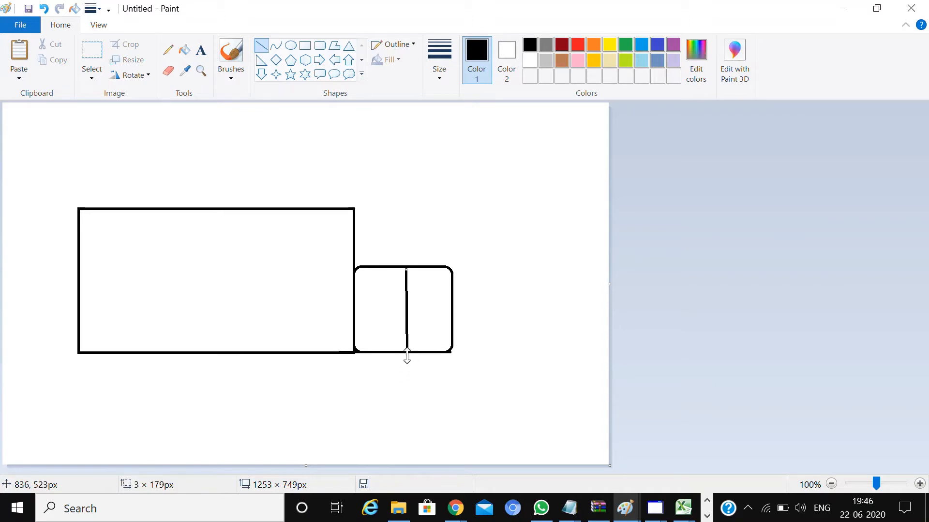
left_click(656, 306)
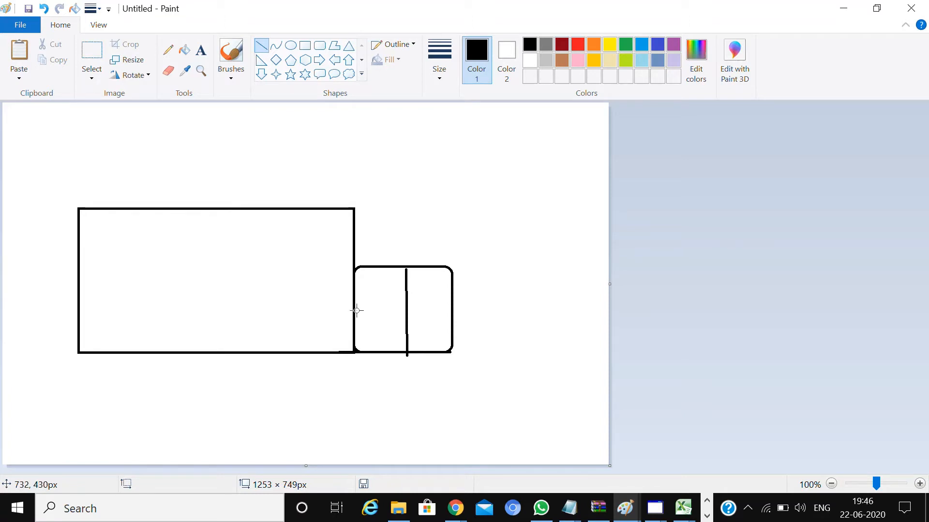
Draw a horizontal line about 94 px long from the cab's vertical divider to its right edge at mid-height.
left_click_drag(356, 310, 457, 310)
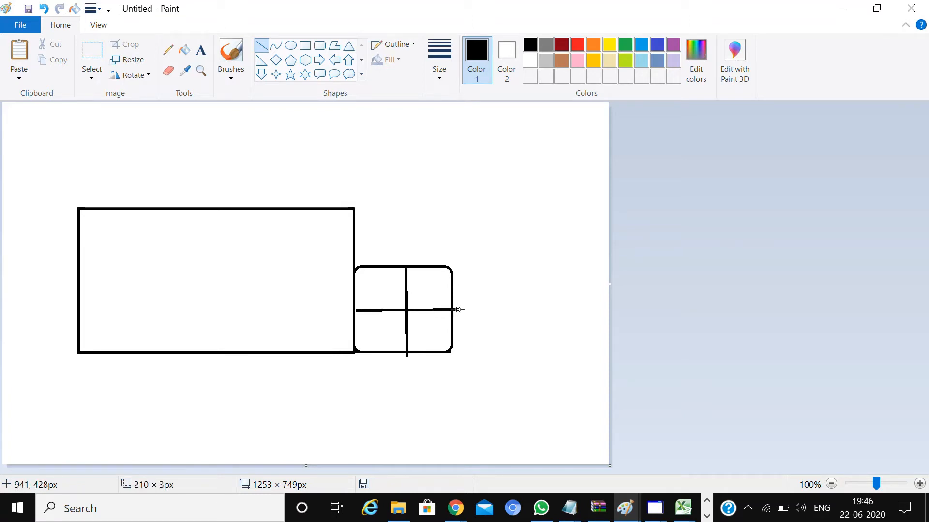
key("ctrl+z")
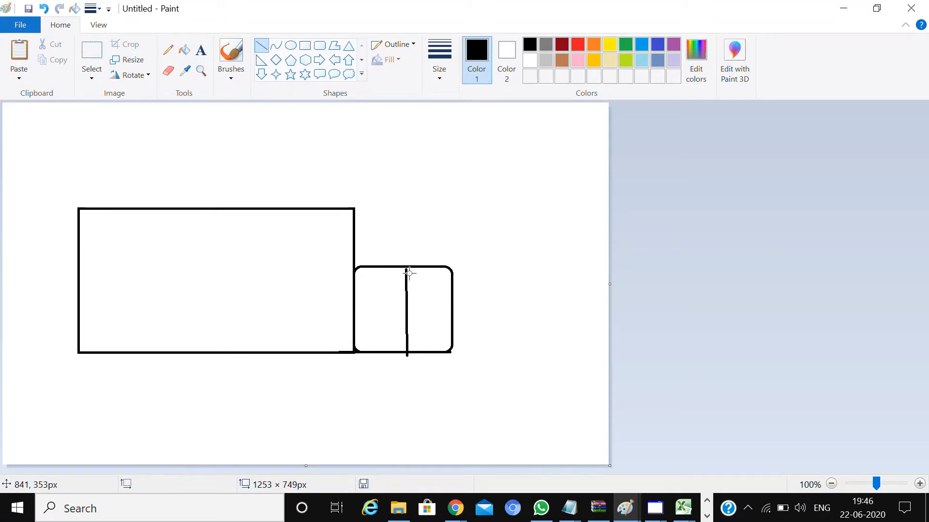
left_click_drag(407, 312, 452, 311)
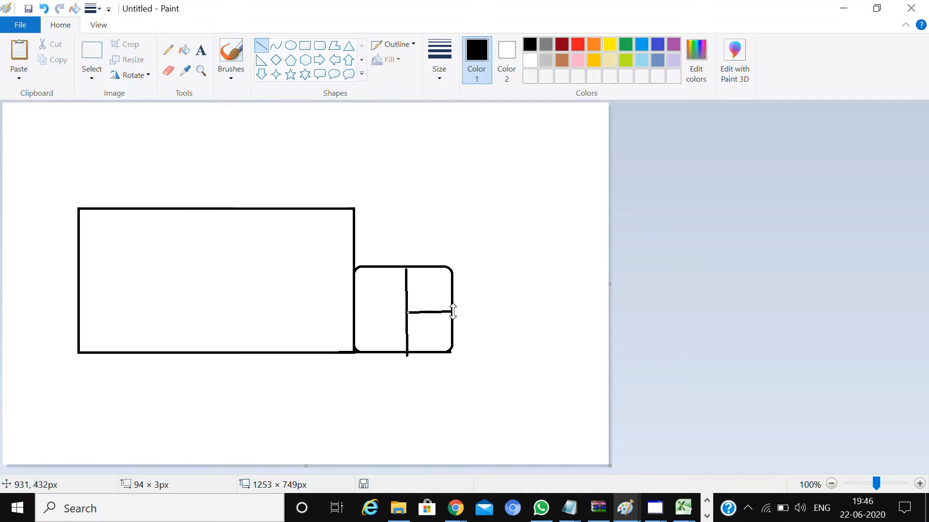
left_click(689, 309)
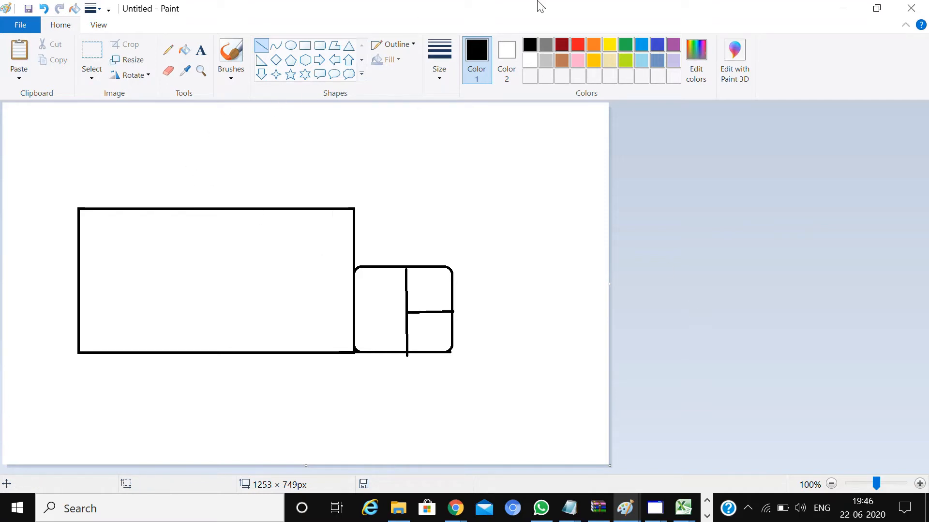
Mix a darker orange (RGB 230, 91, 0) and draw vertical lines near the right and left ends of the large rectangle.
left_click(598, 46)
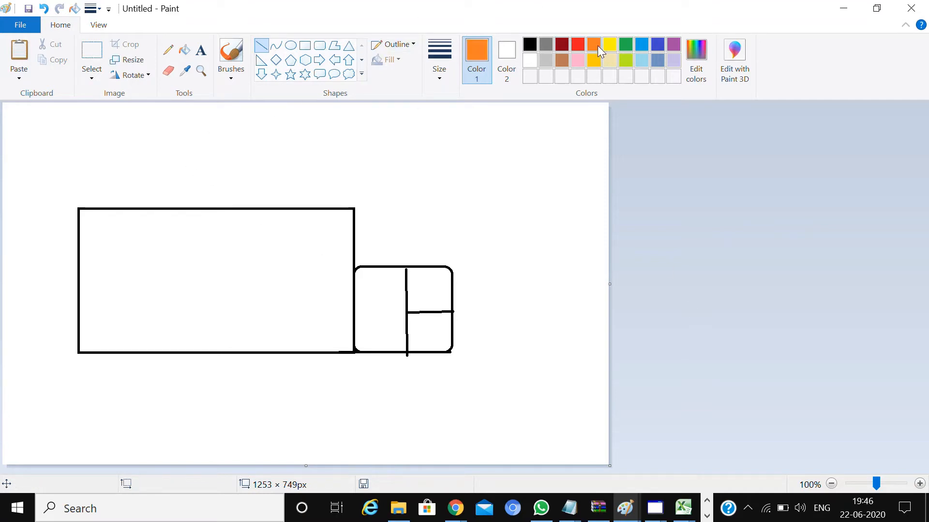
left_click(695, 67)
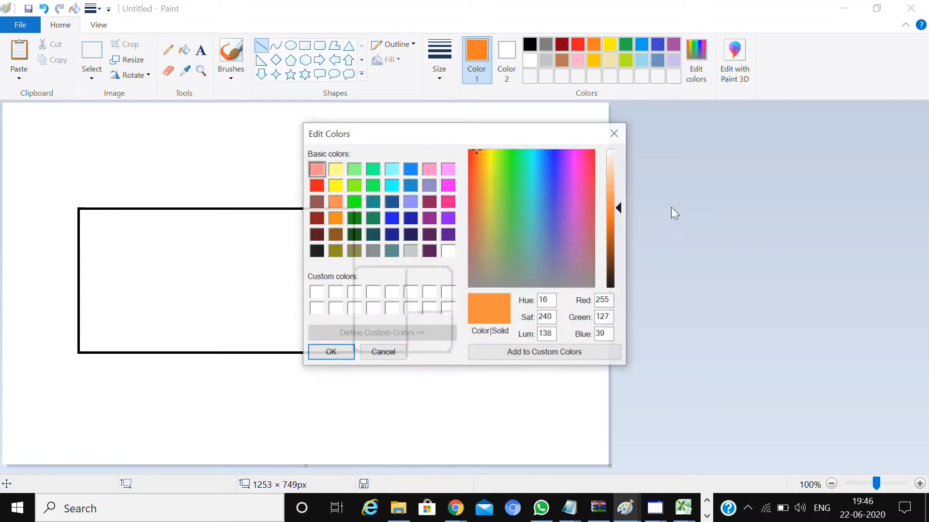
left_click(615, 226)
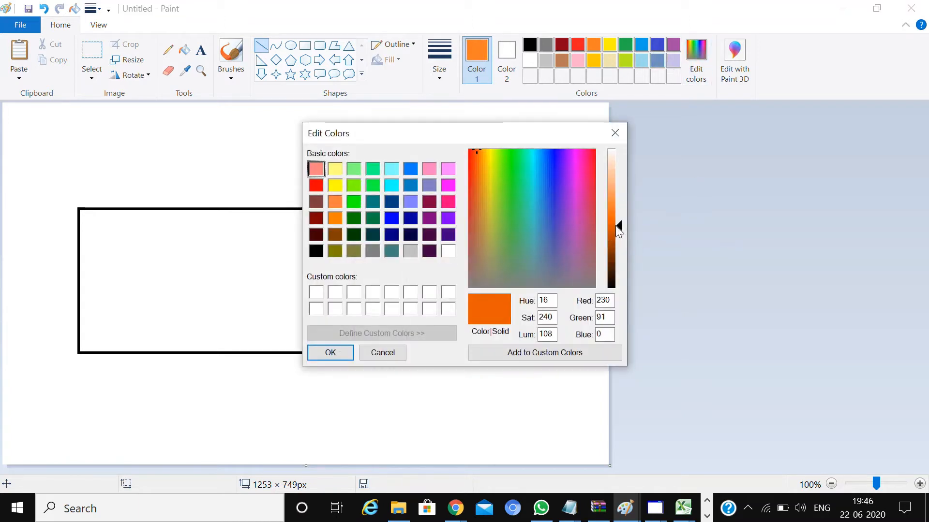
left_click(330, 352)
left_click_drag(324, 208, 324, 357)
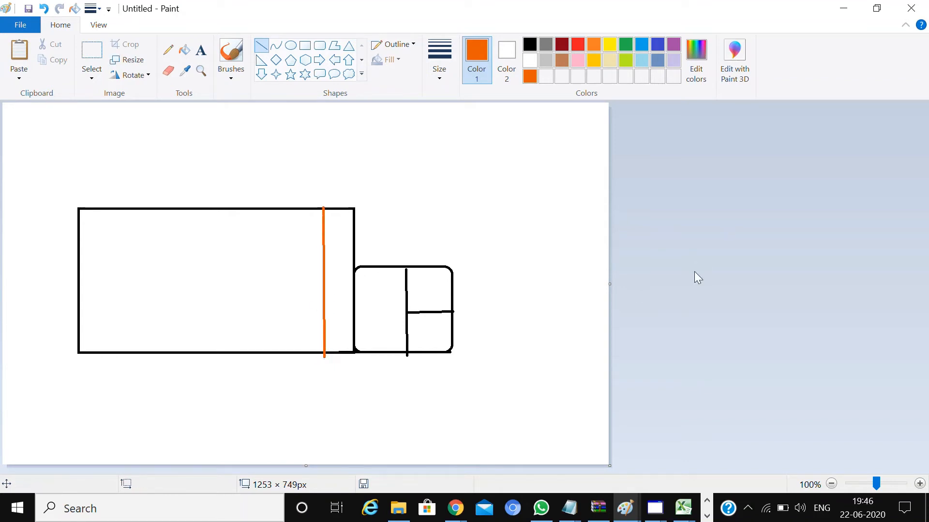
left_click_drag(111, 210, 110, 352)
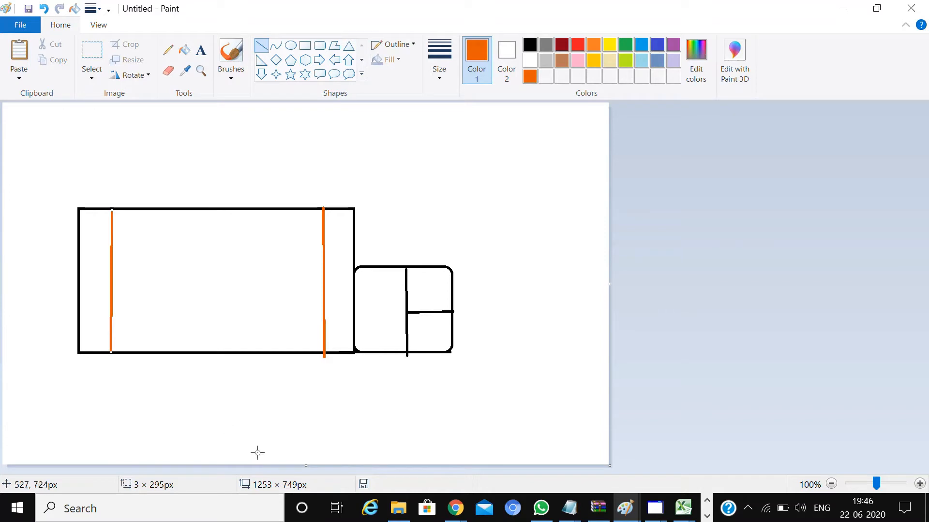
key("ctrl+v")
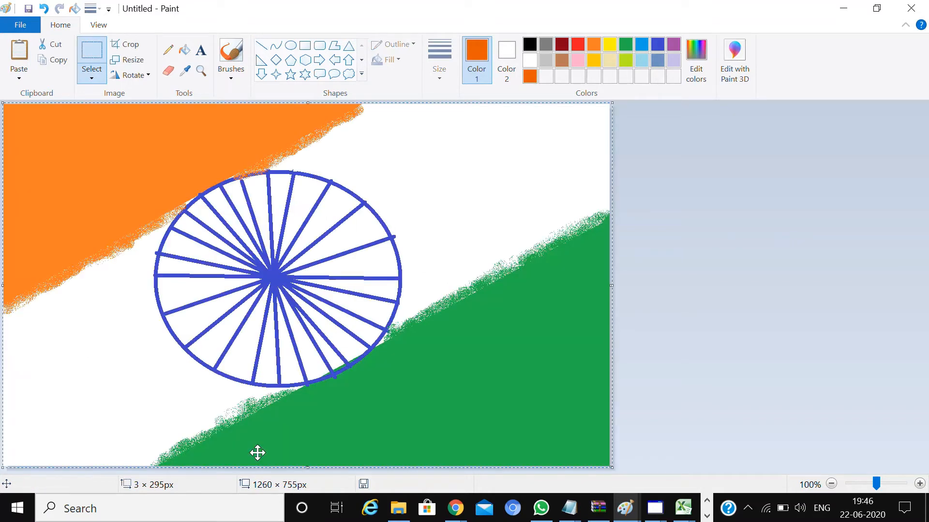
key("ctrl+z")
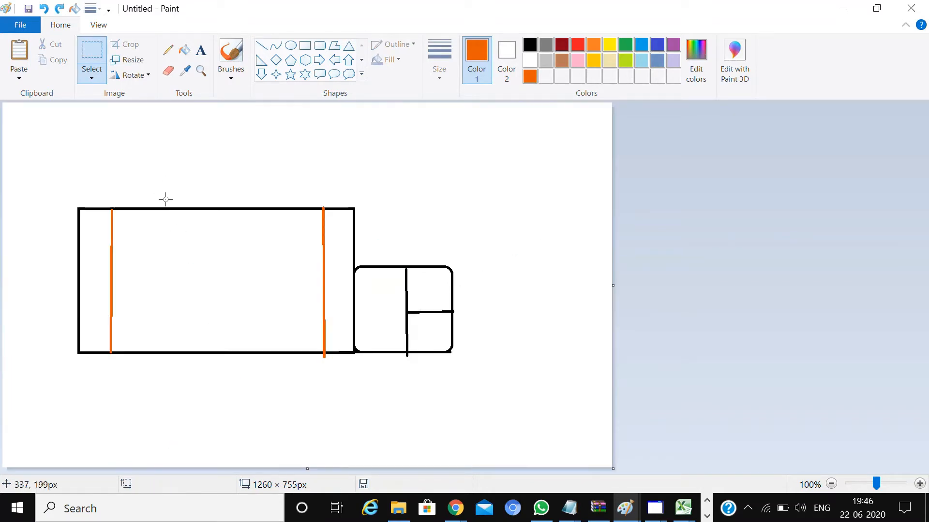
left_click_drag(157, 208, 166, 320)
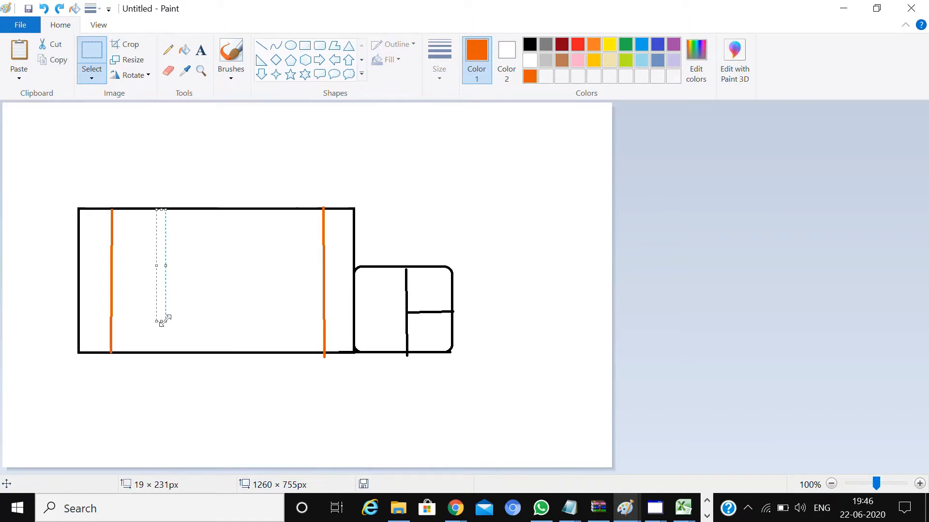
left_click(363, 104)
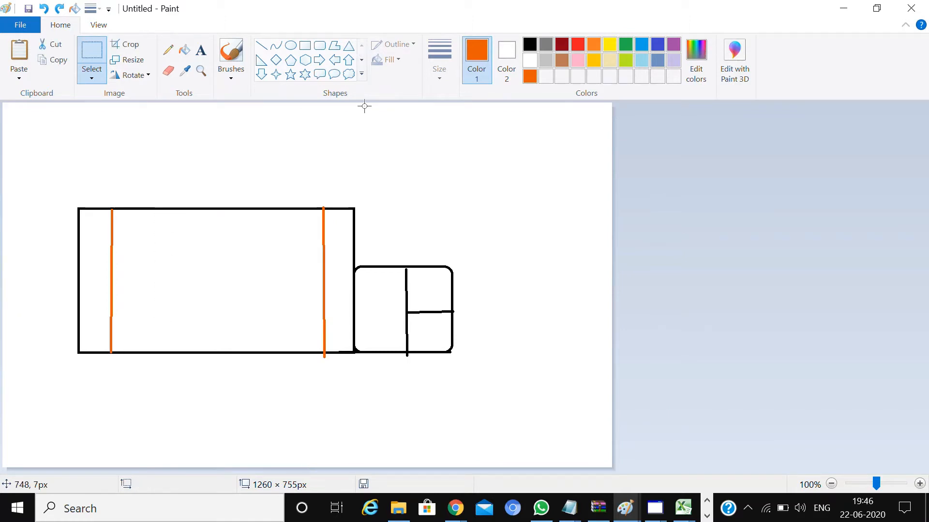
Draw three dark orange vertical lines across the large rectangle's height, from its middle to the existing line near its right end.
left_click(261, 47)
left_click(260, 45)
left_click_drag(227, 209, 227, 353)
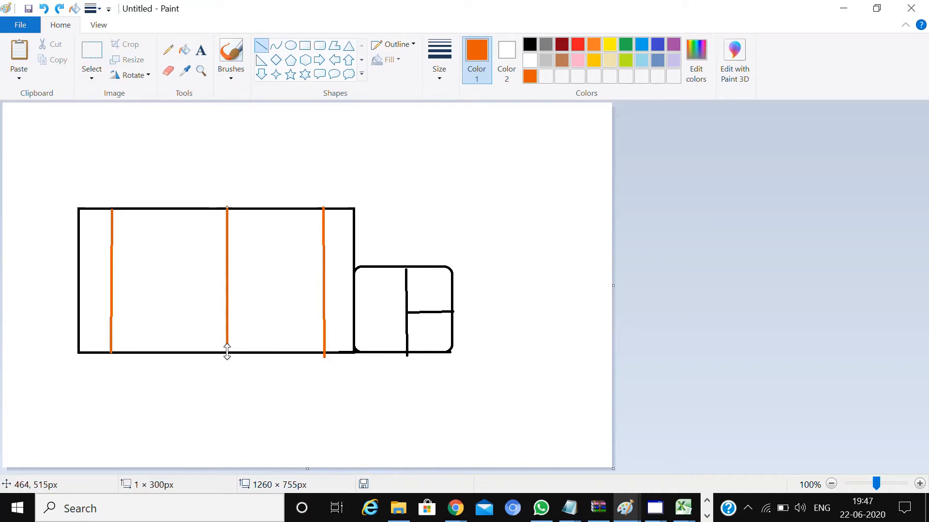
left_click(707, 278)
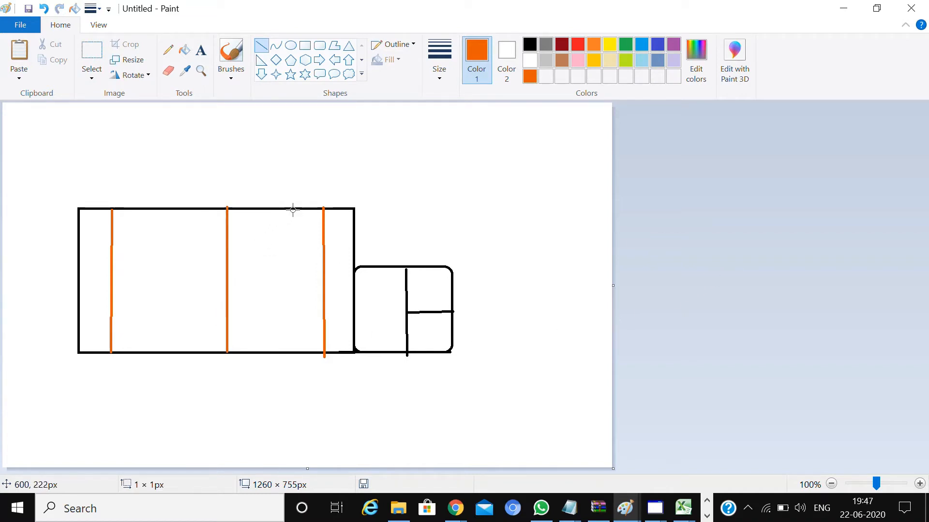
left_click_drag(293, 209, 293, 353)
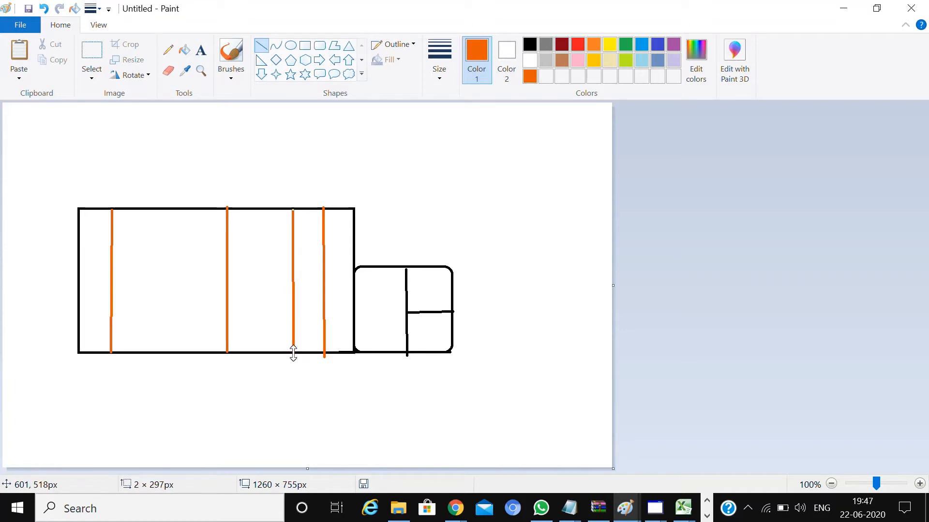
left_click(725, 279)
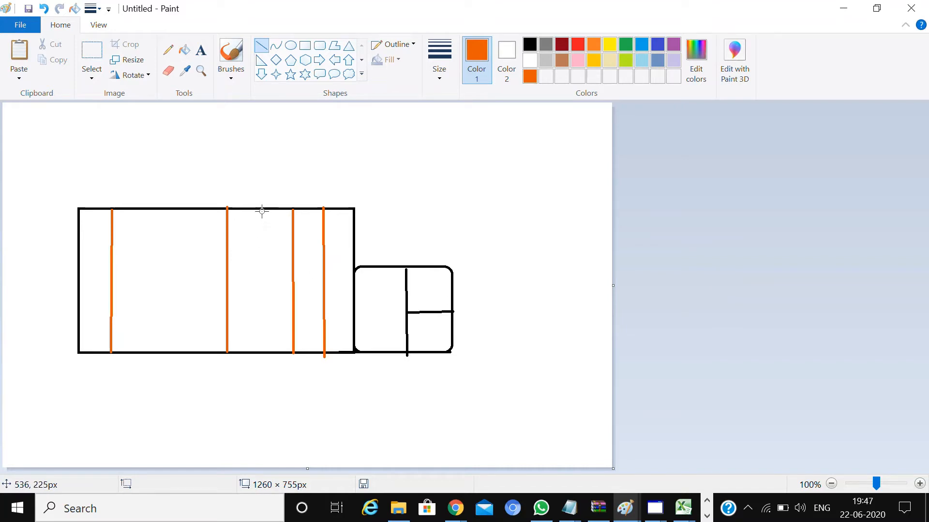
left_click_drag(261, 209, 260, 353)
left_click(914, 192)
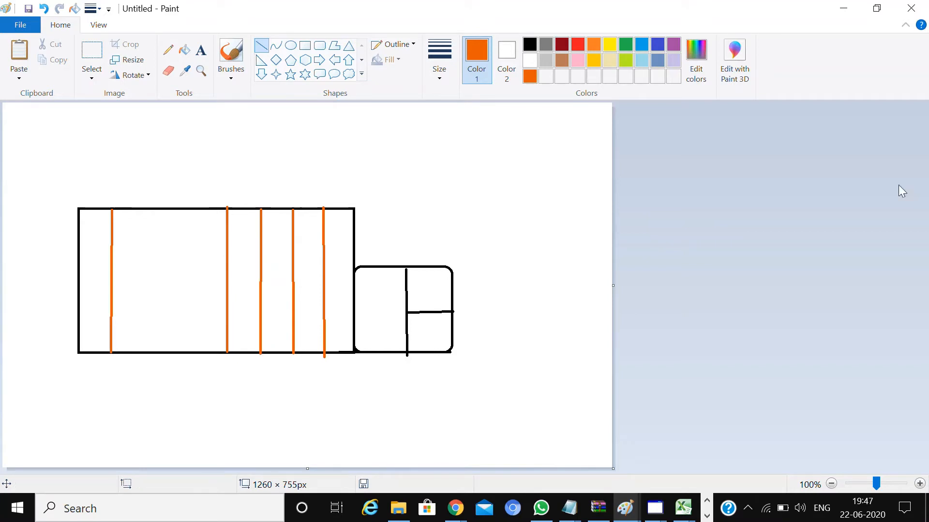
Draw three more dark orange vertical lines in the large rectangle's left half, spaced to match the other stripes.
mouse_move(187, 209)
left_mouse_down()
mouse_move(168, 290)
mouse_move(188, 355)
left_mouse_up()
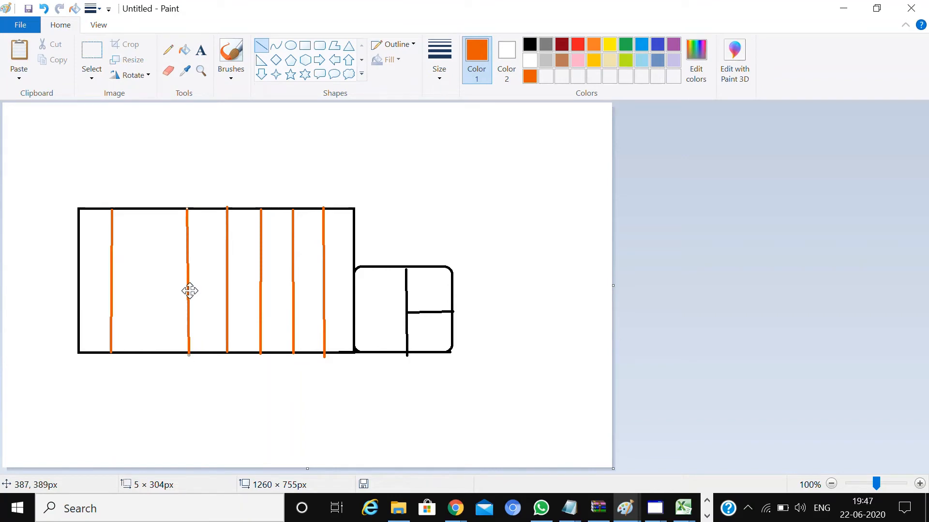
left_click_drag(190, 290, 195, 291)
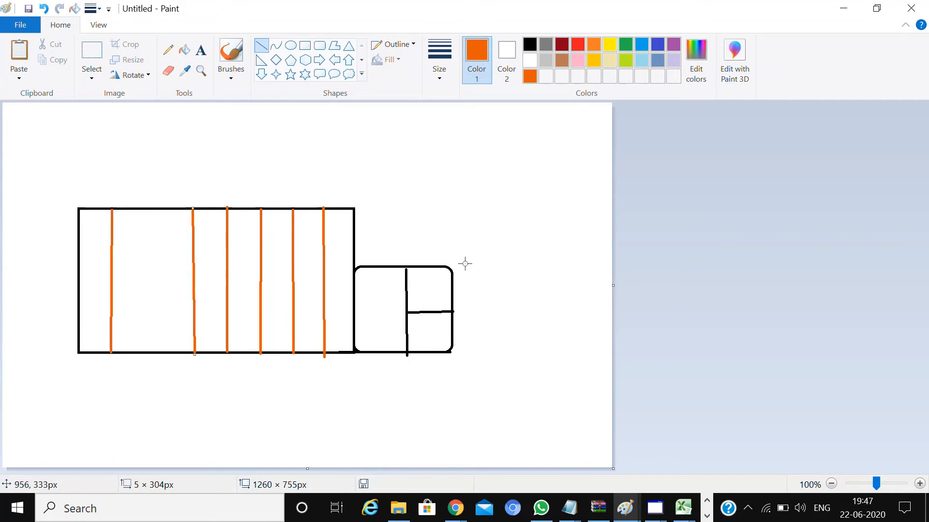
left_click(683, 238)
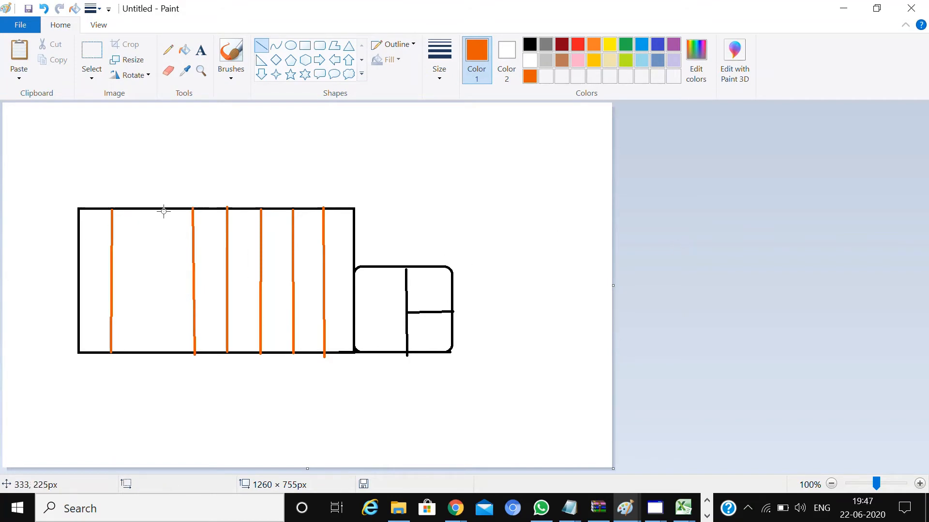
mouse_move(165, 208)
left_mouse_down()
mouse_move(172, 346)
mouse_move(163, 355)
left_mouse_up()
left_click(742, 209)
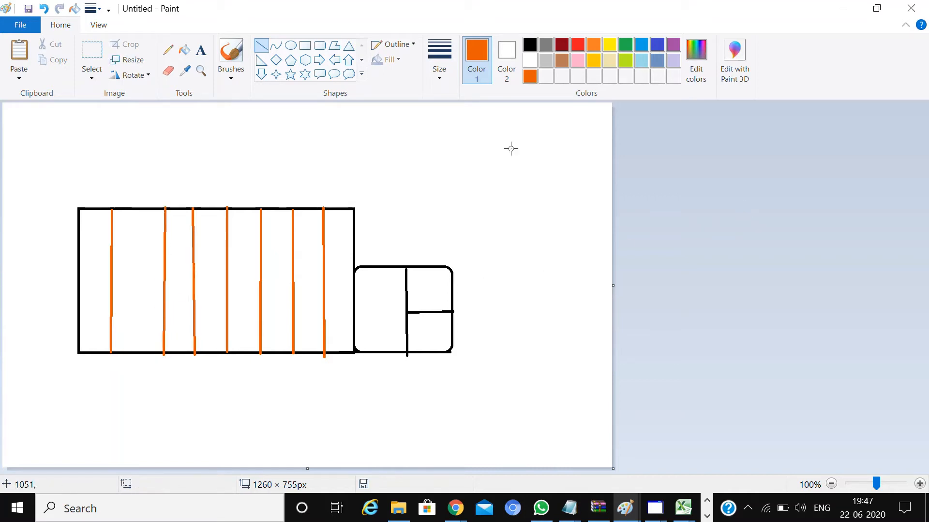
left_click_drag(135, 207, 135, 353)
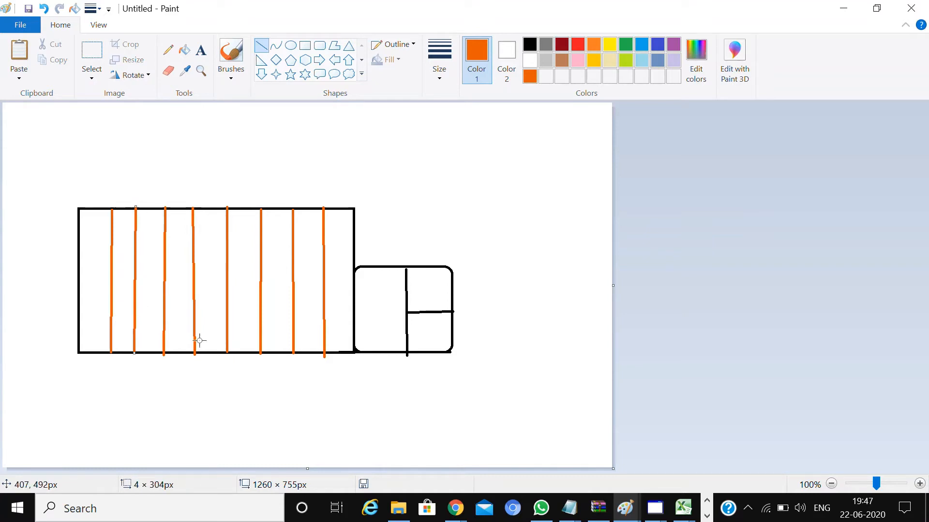
left_click(708, 239)
Fill all nine sections of the striped cargo box with the palette's standard orange.
left_click(190, 53)
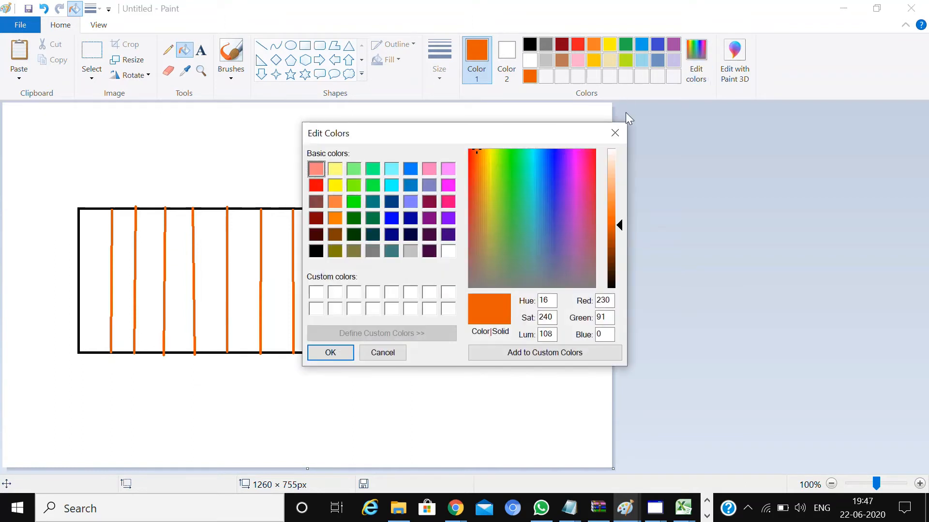
left_click(612, 132)
left_click(597, 48)
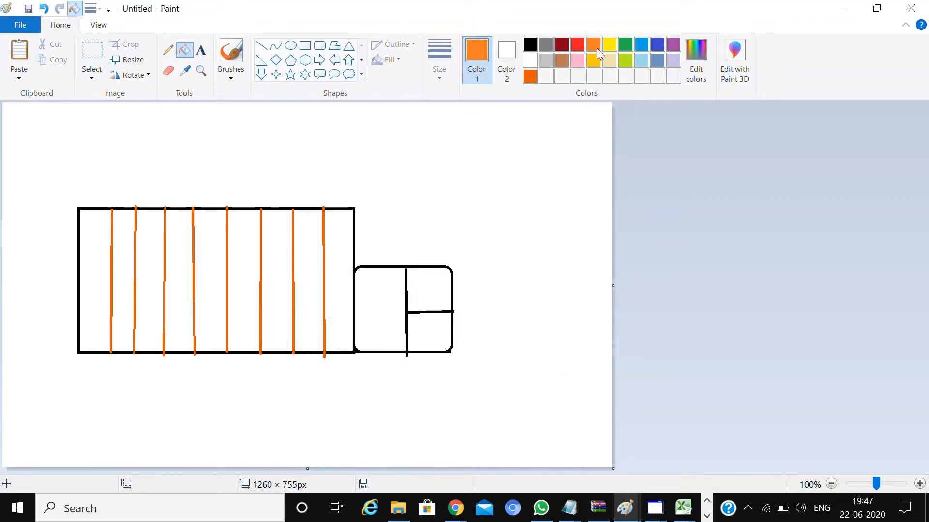
left_click(333, 221)
left_click(321, 223)
left_click(289, 223)
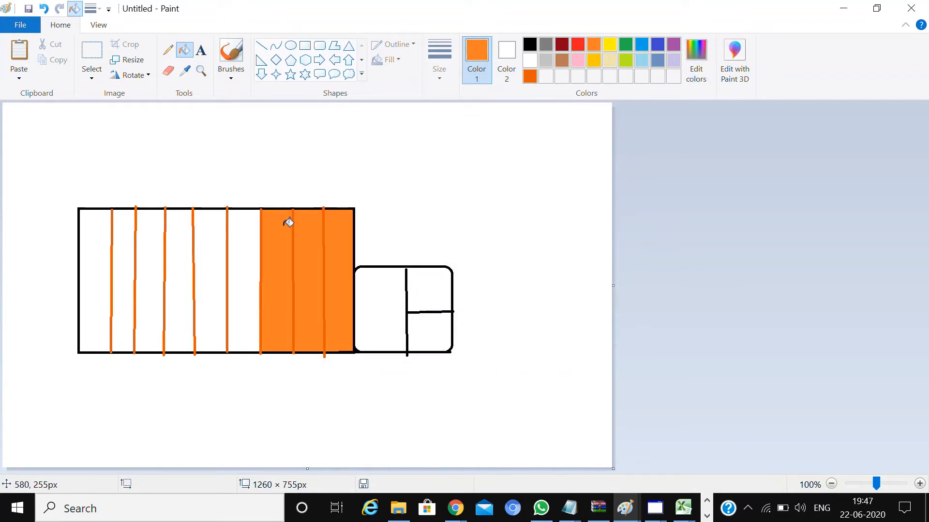
left_click(254, 224)
left_click(203, 230)
left_click(179, 231)
left_click(145, 227)
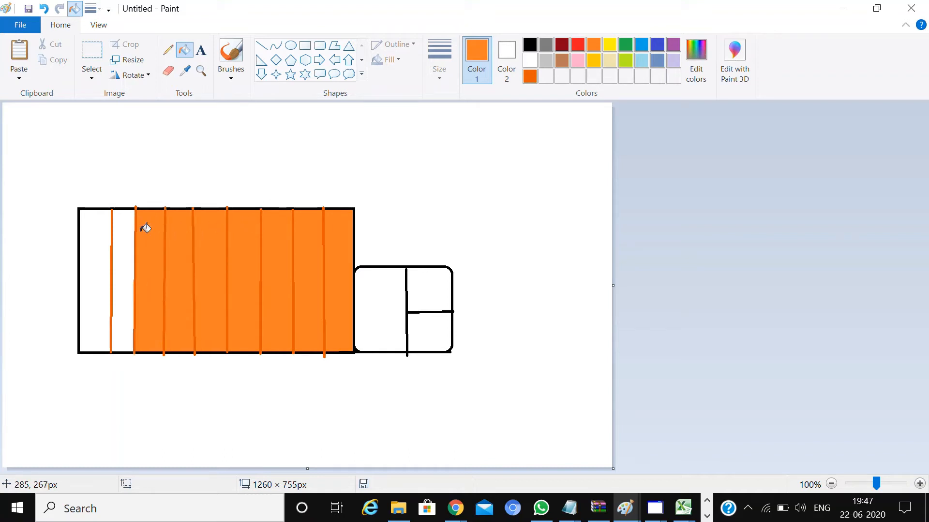
left_click(123, 229)
left_click(93, 241)
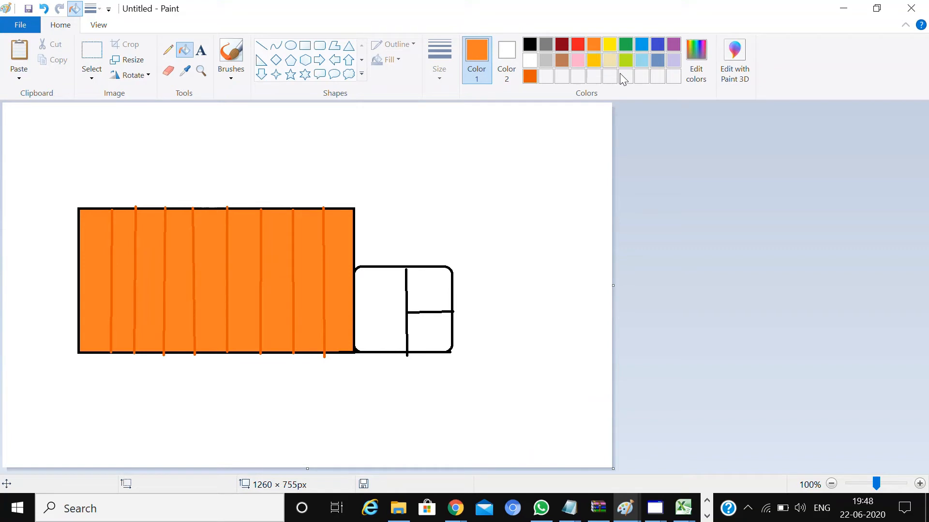
Close the gap at the top of the cab's vertical divider in dark grey and fill the cab's left section with dark grey.
left_click(546, 47)
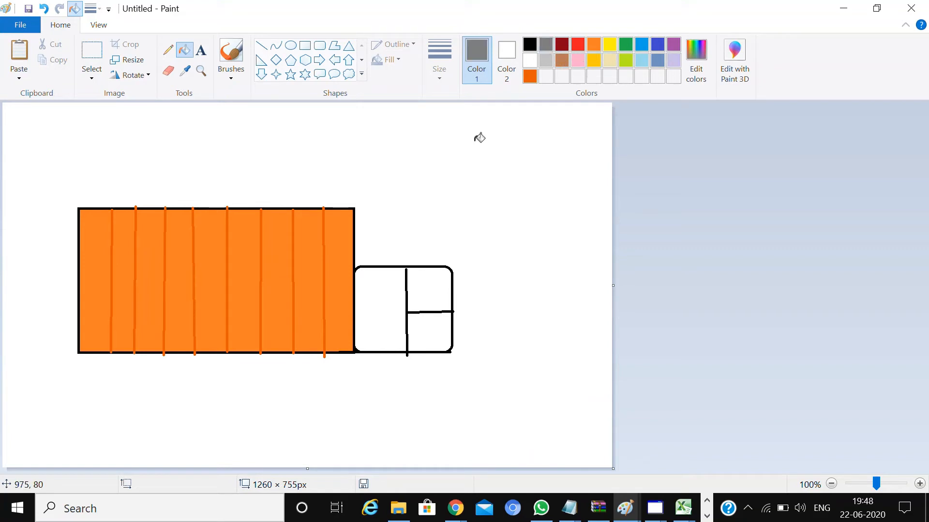
left_click(401, 298)
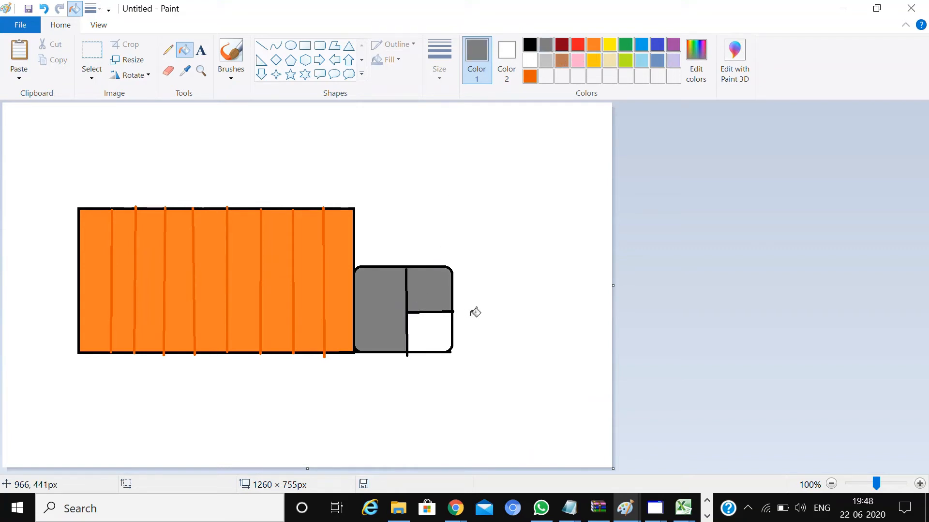
key("ctrl+z")
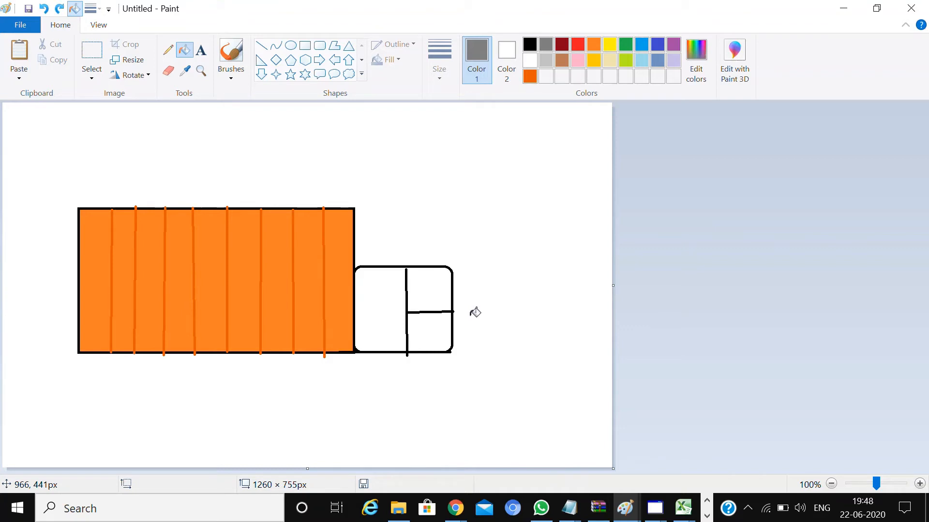
left_click(173, 53)
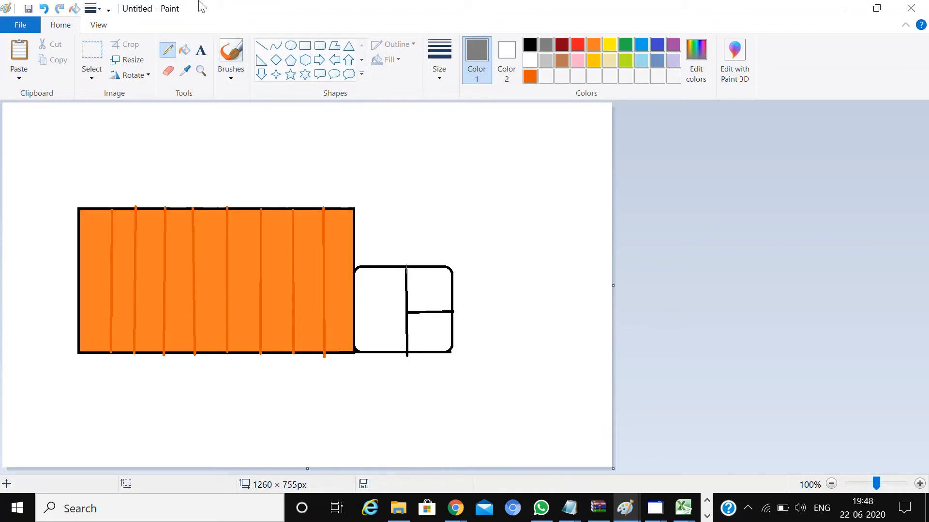
left_click(184, 50)
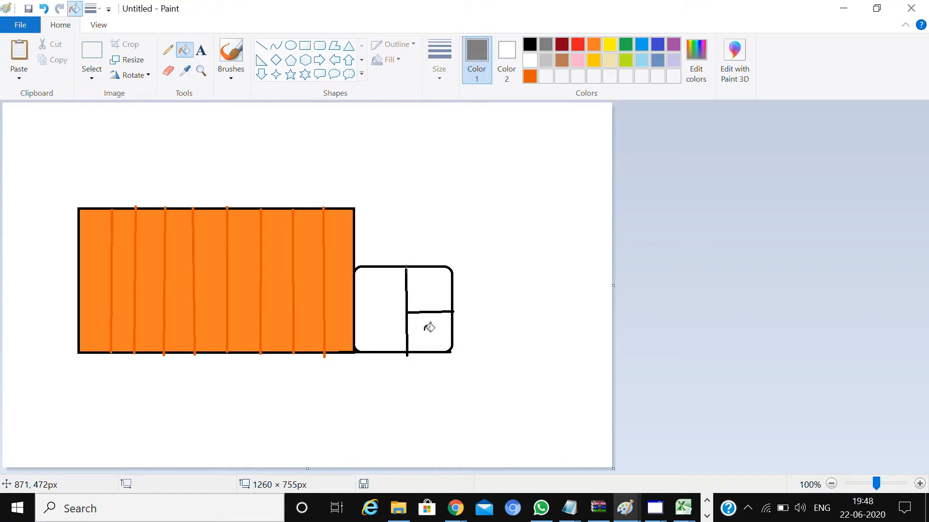
left_click(398, 324)
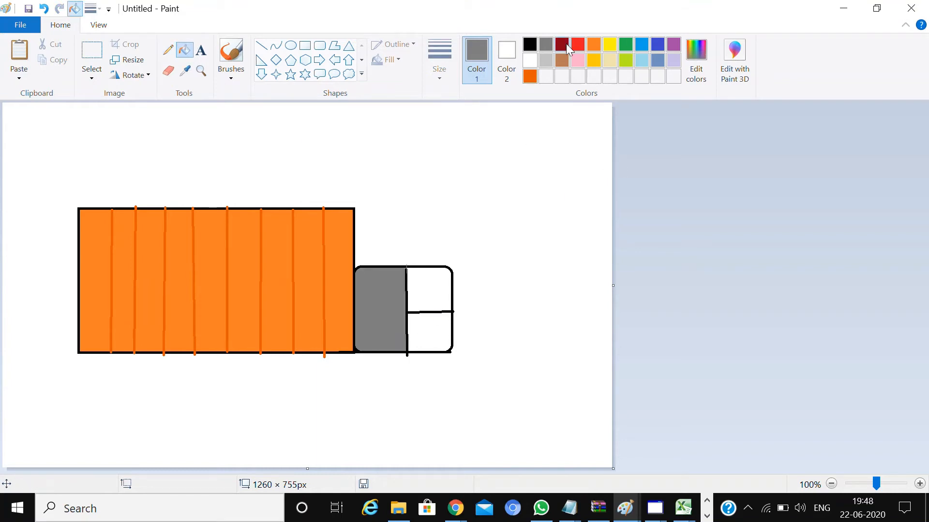
Fill the cab's upper-right section with blue and its lower-right section with brown.
left_click(437, 302)
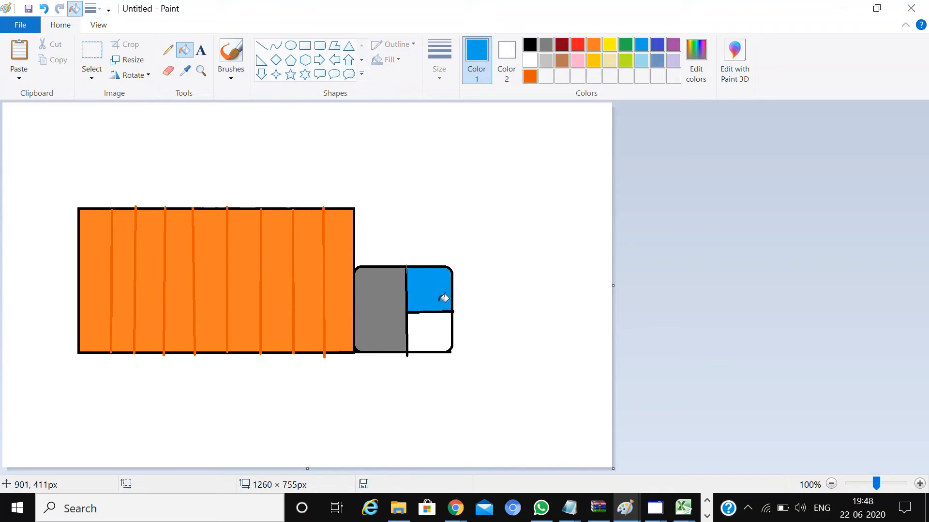
left_click(560, 59)
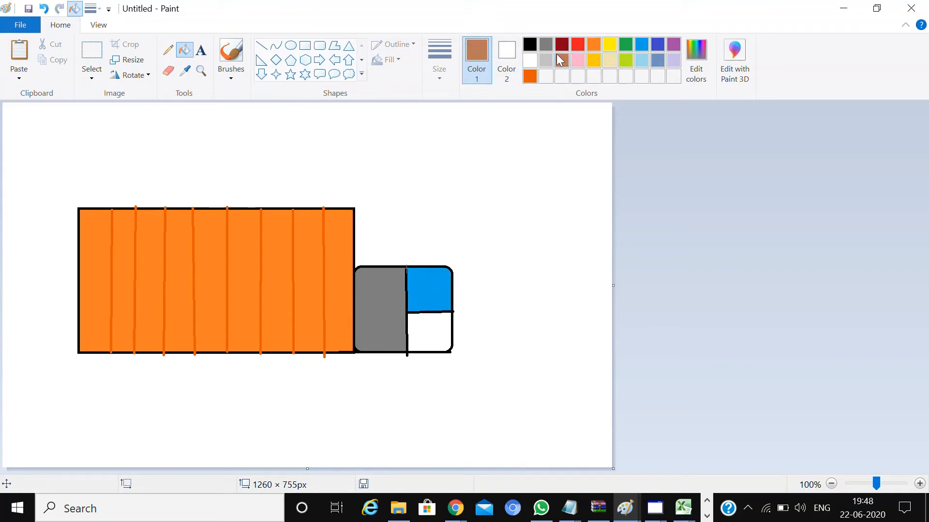
left_click(431, 338)
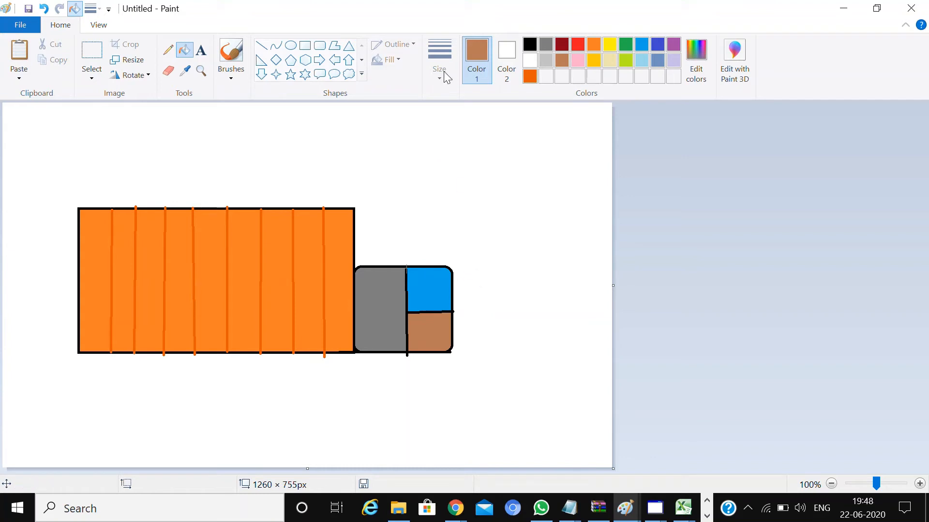
Draw a small black circle in the cab's blue section, resting on the horizontal divider.
left_click(290, 46)
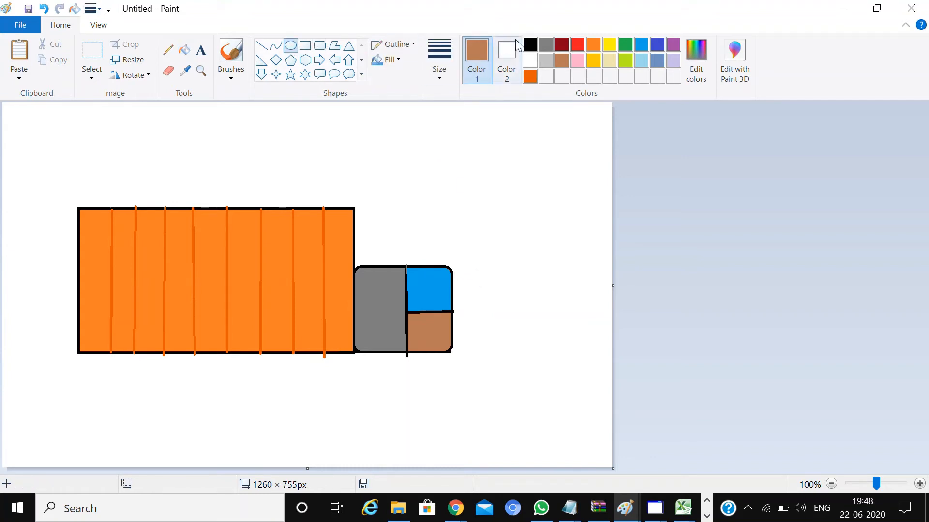
left_click(530, 44)
left_click_drag(421, 289, 442, 312)
left_click(661, 266)
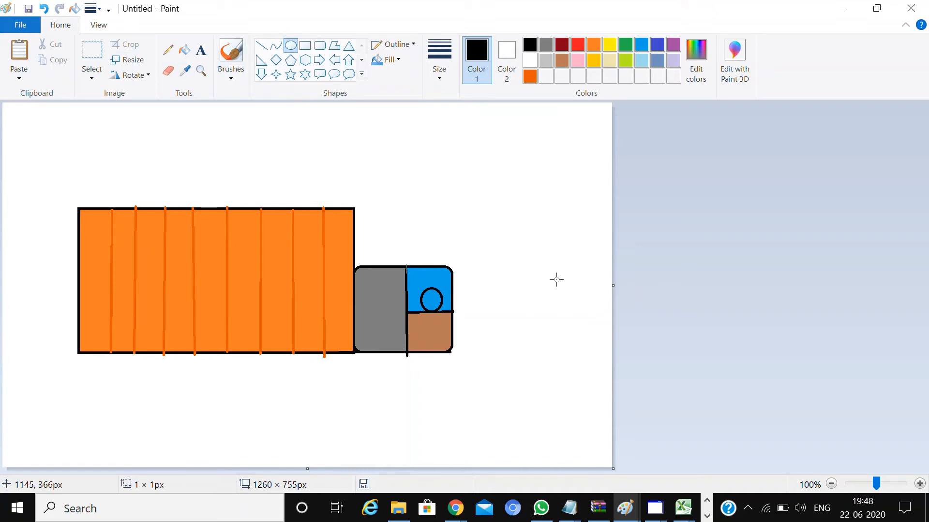
left_click_drag(556, 279, 542, 337)
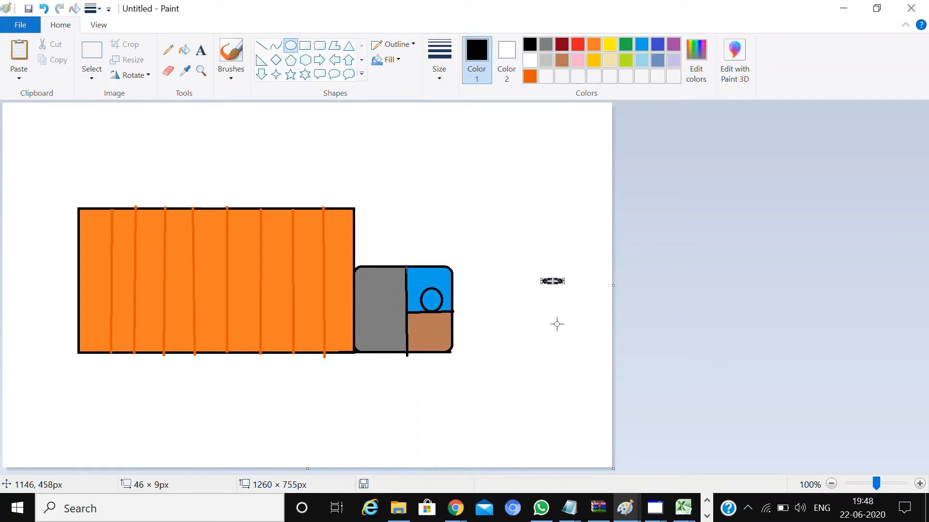
left_click_drag(551, 288, 469, 243)
left_click_drag(508, 269, 440, 305)
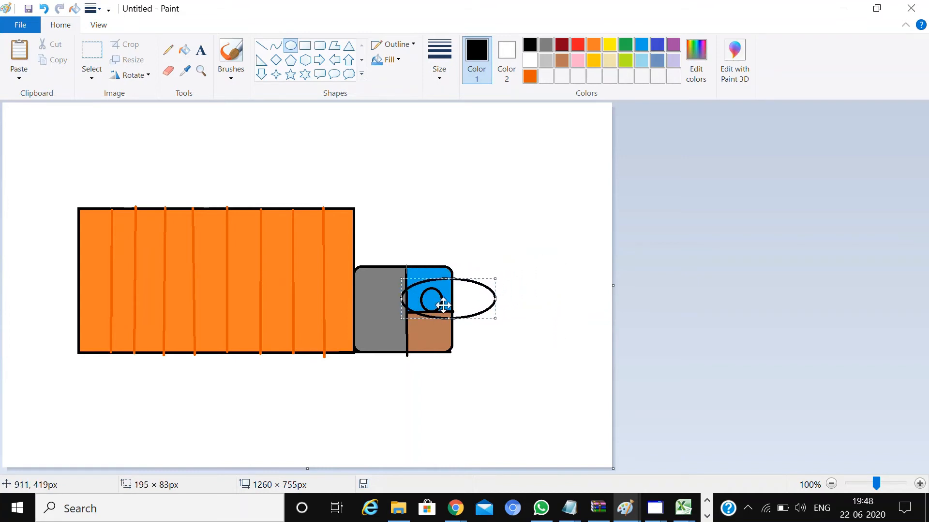
left_click_drag(494, 323, 452, 304)
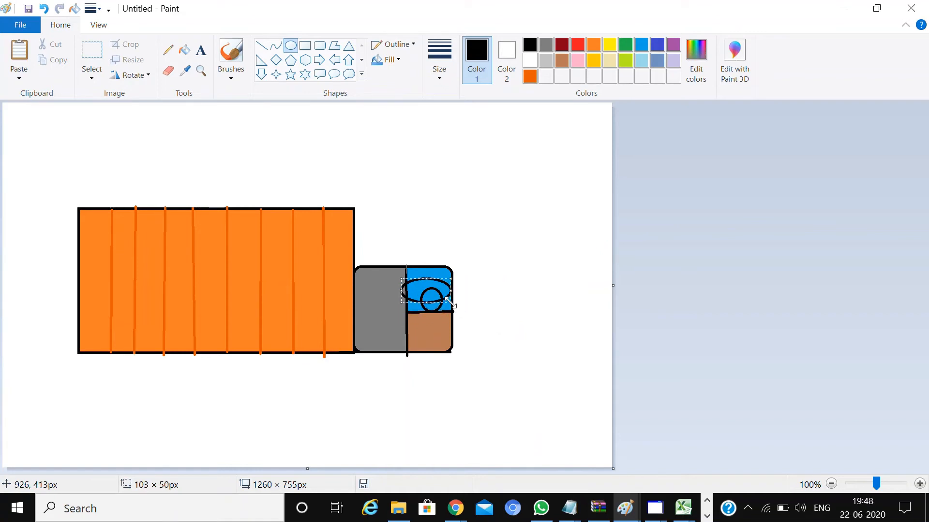
left_click_drag(402, 283, 422, 297)
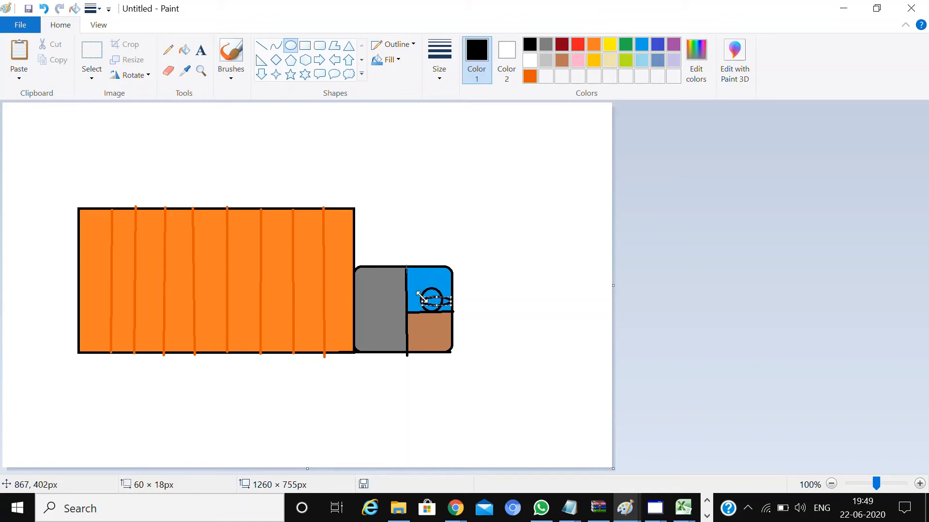
key("ctrl+z")
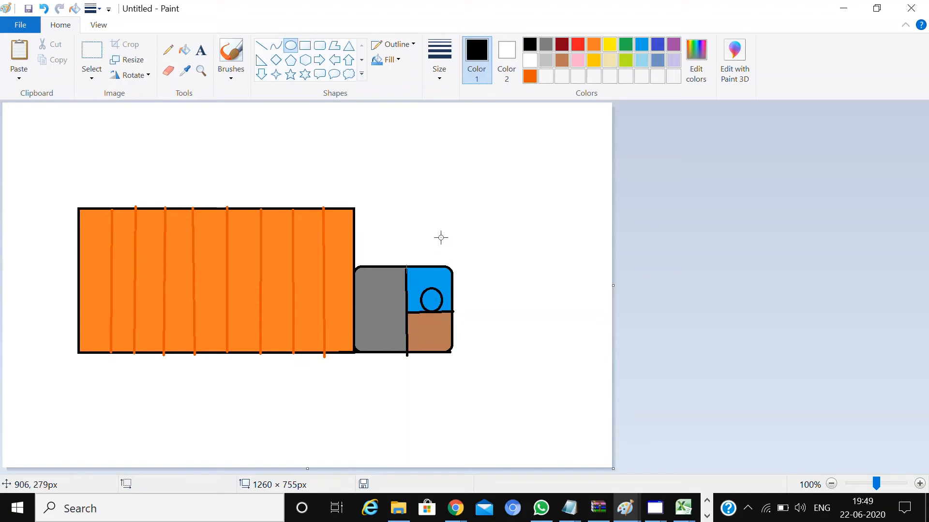
Brush a small black dot inside the cab's circle and a short red horizontal stroke just below it on the brown section.
left_click(231, 76)
left_click(319, 98)
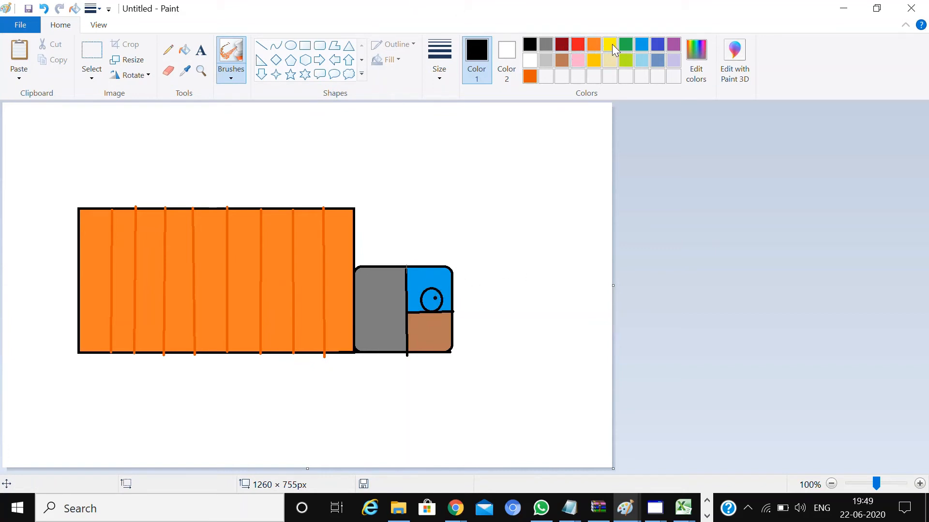
left_click(578, 45)
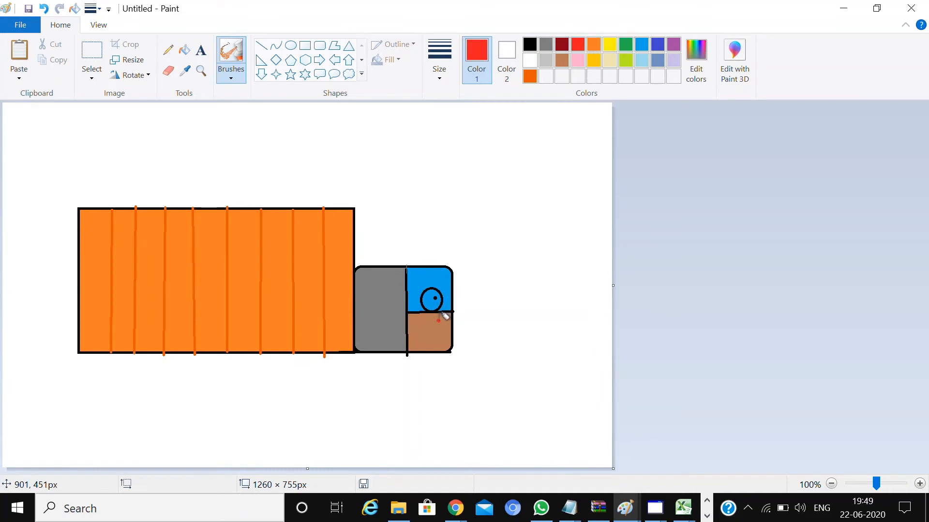
mouse_move(438, 321)
left_mouse_down()
mouse_move(427, 321)
mouse_move(438, 321)
left_mouse_up()
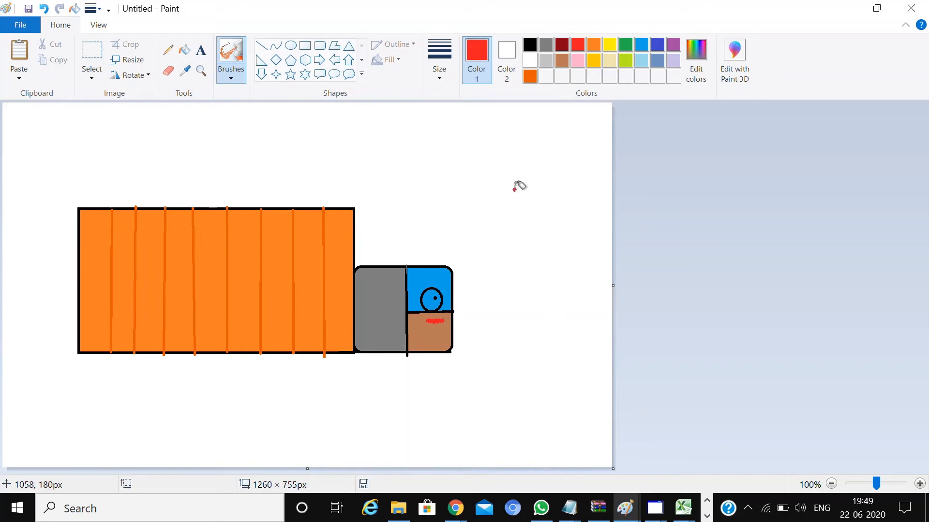
Draw two black wheel ellipses under the cargo box, one about 161 × 136 px at its left end and a similar one near its right end.
left_click(291, 46)
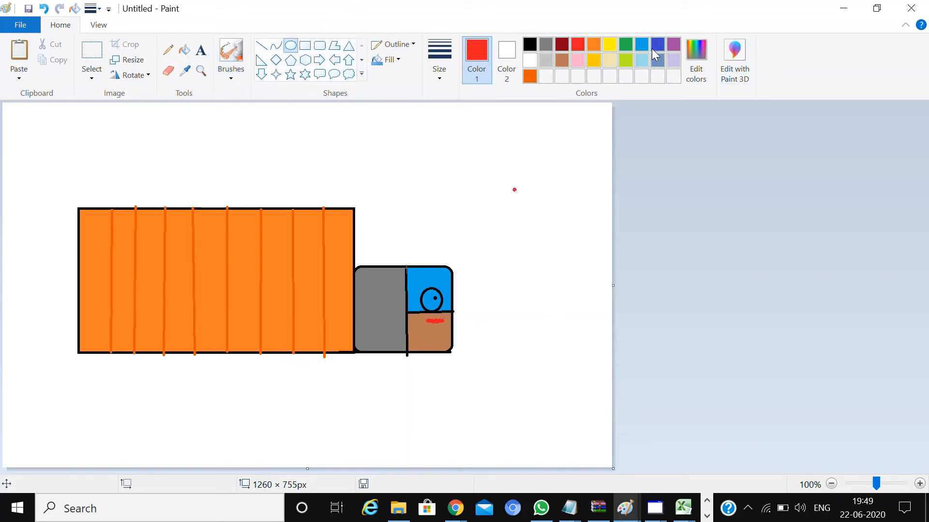
left_click(531, 45)
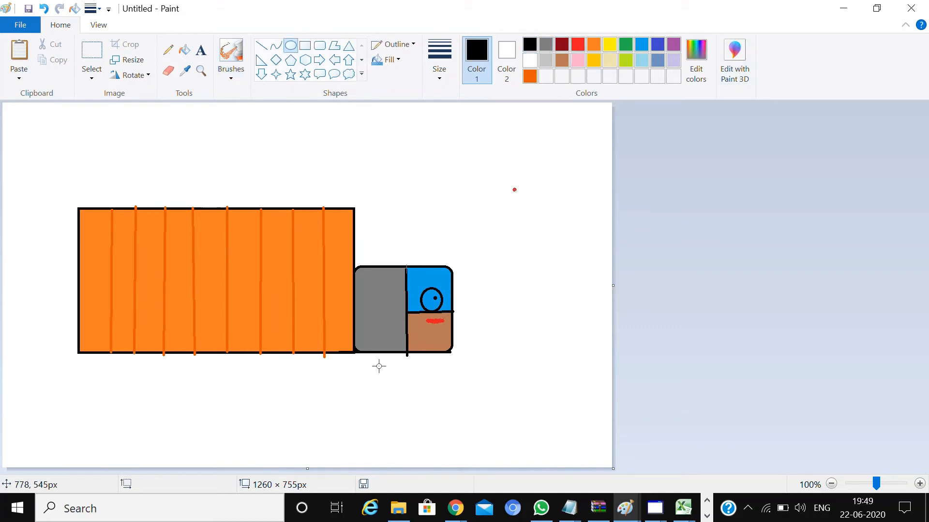
left_click_drag(443, 376, 140, 421)
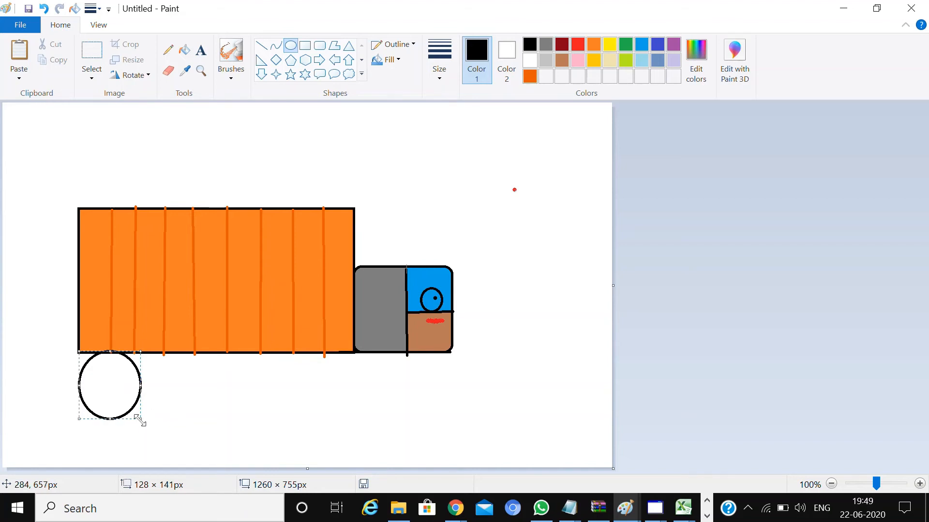
left_click_drag(140, 420, 156, 417)
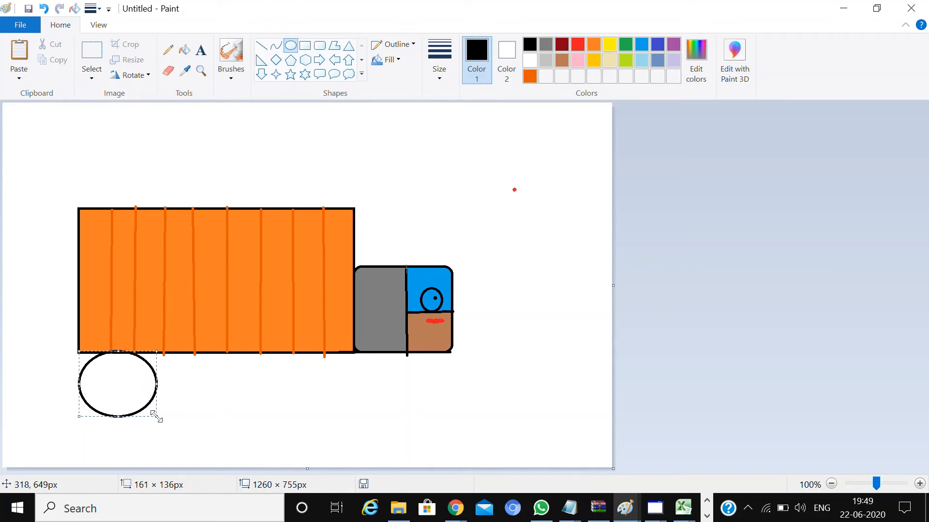
left_click(782, 302)
left_click_drag(254, 352, 311, 392)
left_click(716, 344)
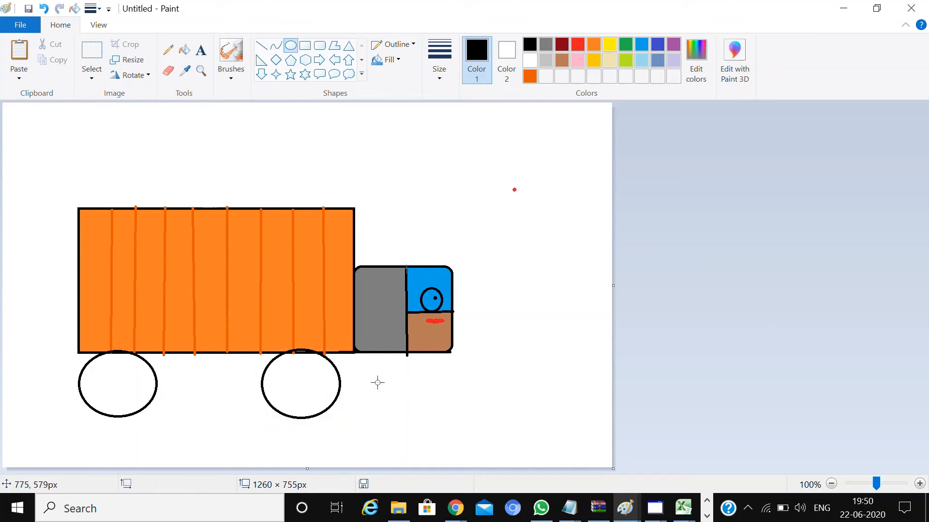
Draw a third black wheel ellipse of about 150 × 140 px beneath the cab's right half.
left_click_drag(409, 355, 460, 414)
left_click_drag(427, 378, 412, 371)
left_click_drag(447, 411, 455, 416)
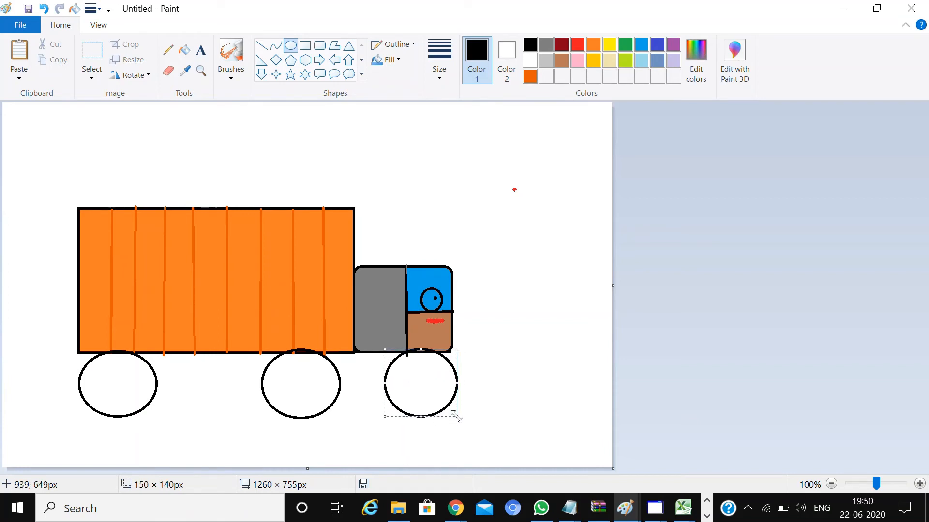
left_click(667, 338)
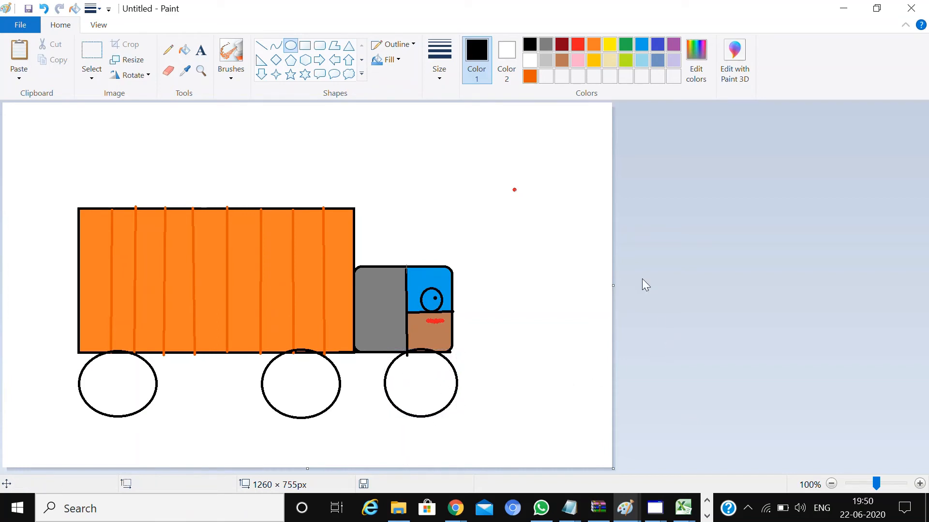
Draw a black inner ellipse in each wheel, about 89 × 77 px in the left one and 103 × 102 px in the middle one.
left_click_drag(430, 183, 429, 393)
left_click(692, 315)
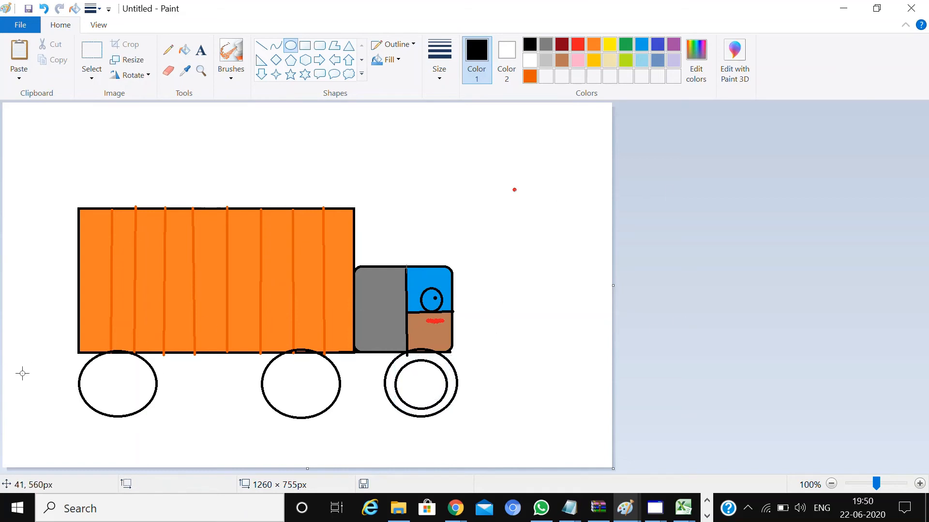
mouse_move(98, 367)
left_mouse_down()
mouse_move(140, 404)
mouse_move(121, 385)
left_mouse_up()
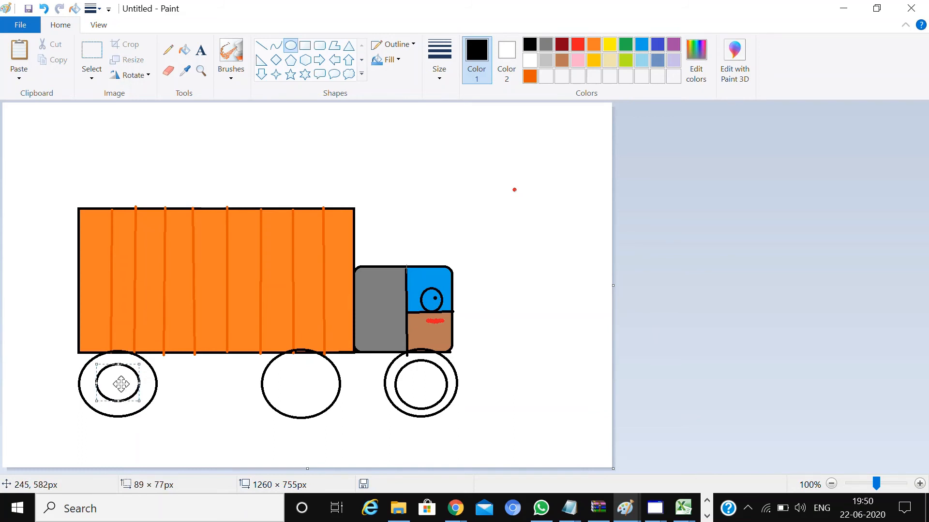
left_click(652, 324)
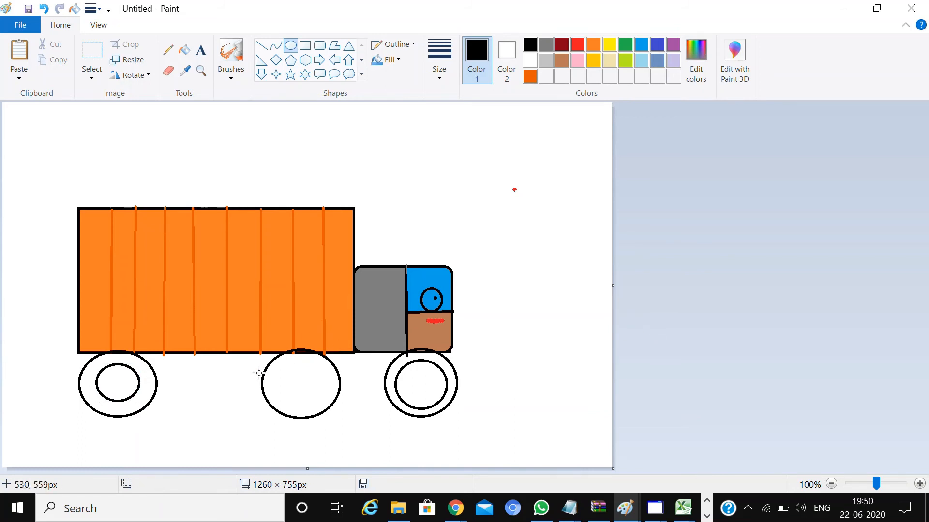
left_click_drag(284, 371, 327, 412)
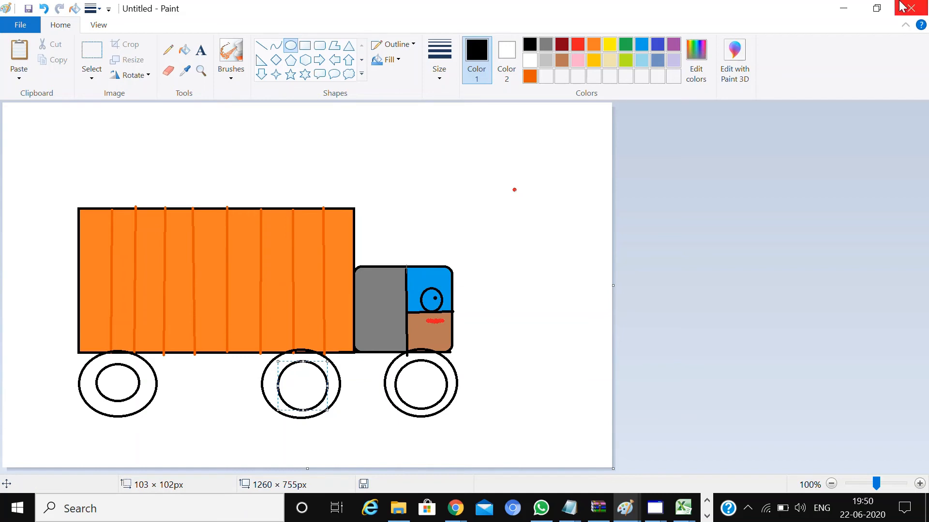
Centre the inner ellipse within the middle wheel and fill the outer rings of all three wheels with black.
left_click_drag(304, 379, 302, 376)
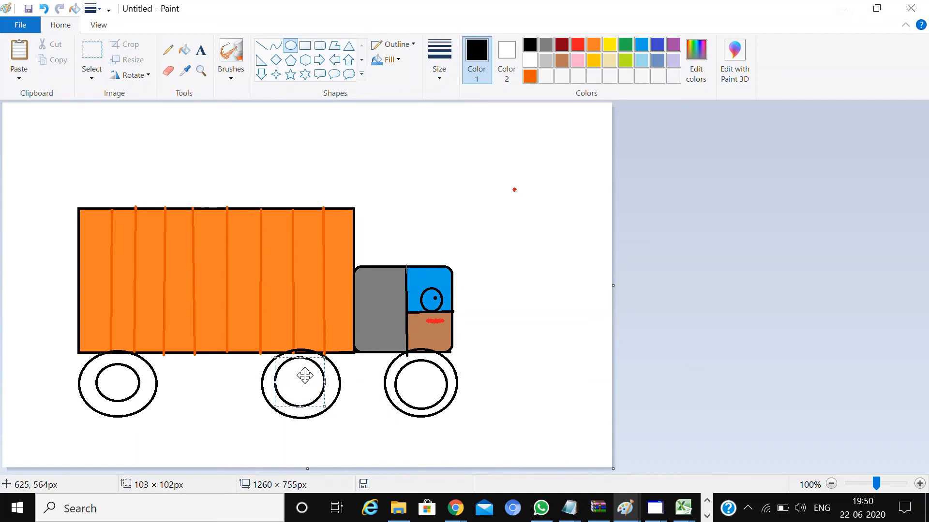
left_click(690, 263)
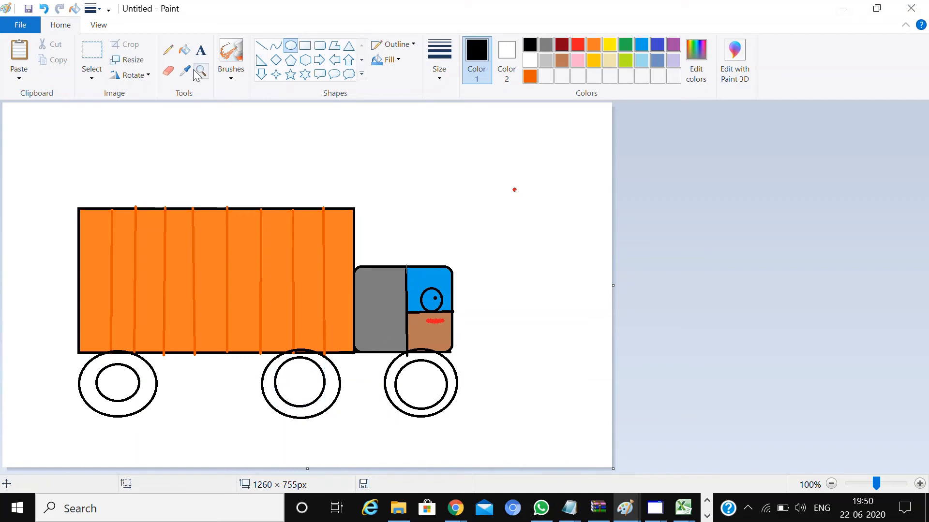
left_click(184, 50)
left_click(138, 400)
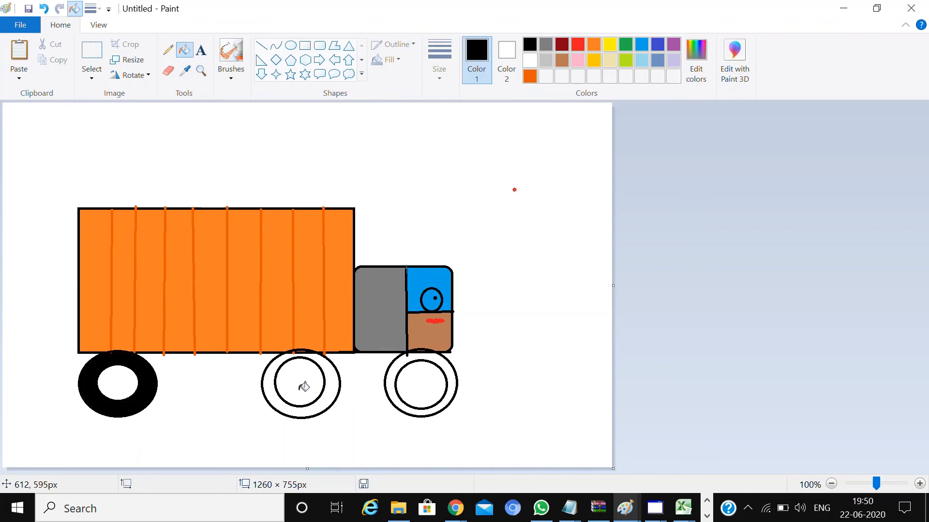
left_click(334, 384)
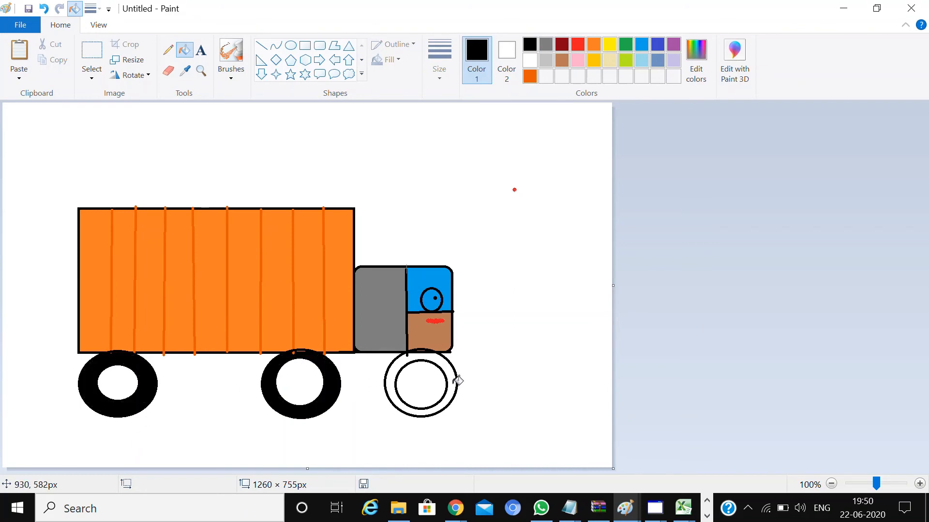
left_click(452, 385)
Fill the inner ellipses of all three wheels with light grey.
left_click(550, 57)
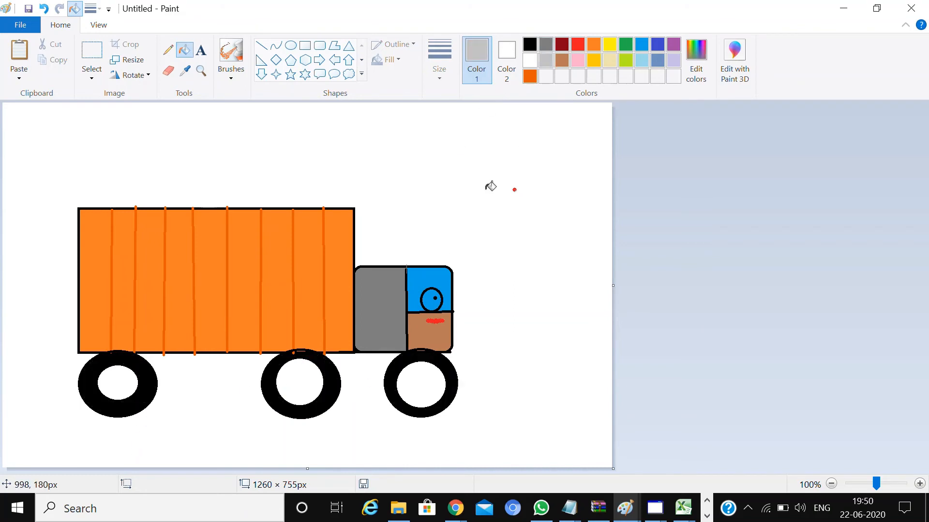
left_click(421, 374)
left_click(308, 378)
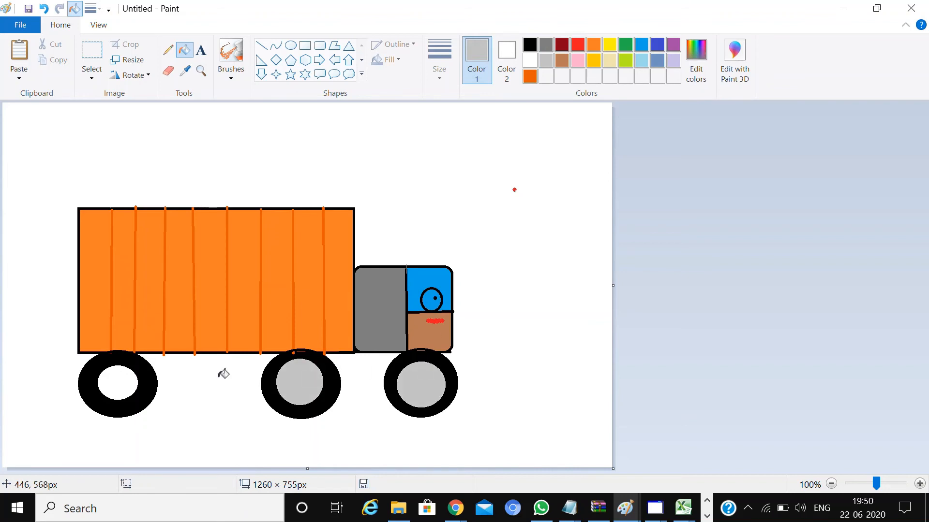
left_click(124, 383)
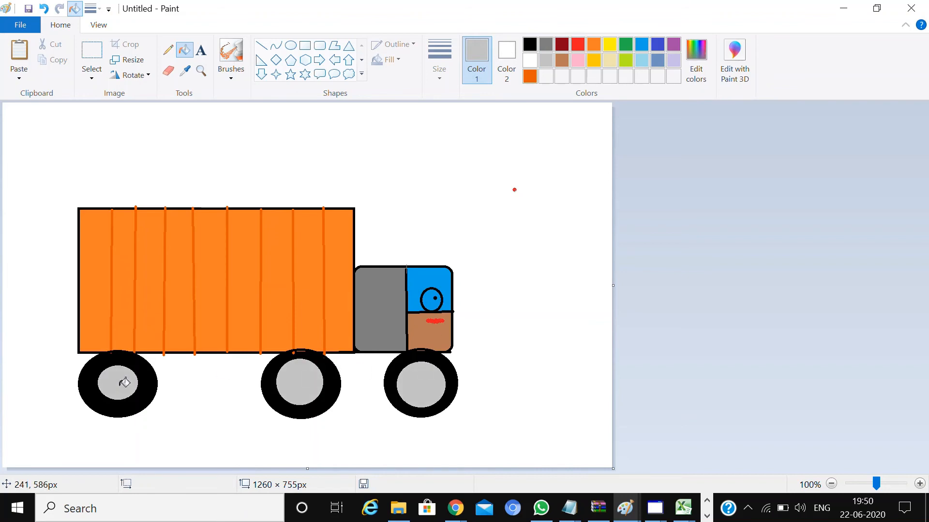
Draw a dark grey cross in the middle wheel's hub with a vertical line about 96 px long and a horizontal one about 103 px.
left_click(550, 45)
left_click(259, 49)
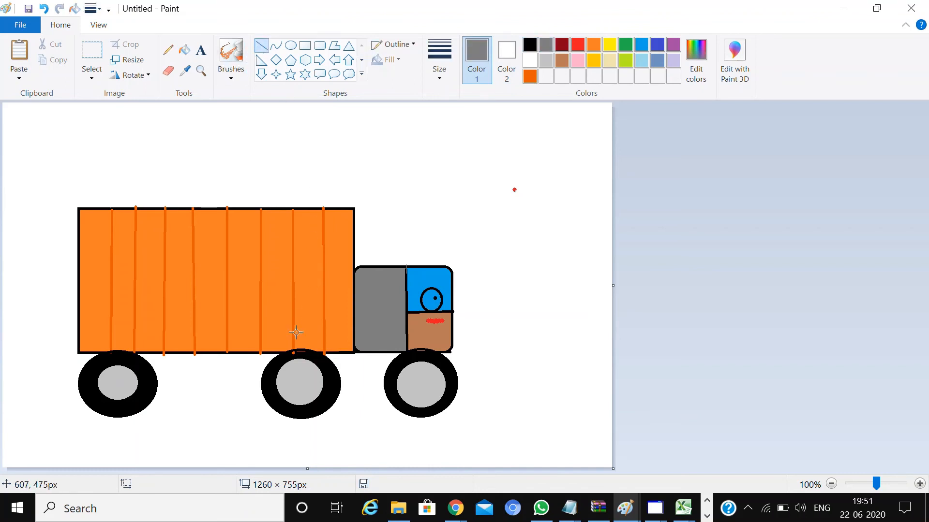
left_click_drag(300, 361, 301, 406)
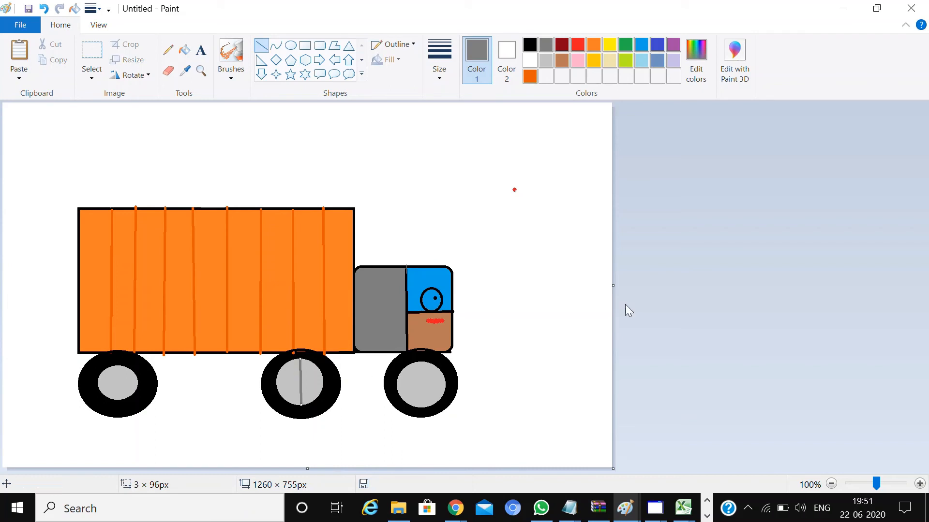
left_click(704, 292)
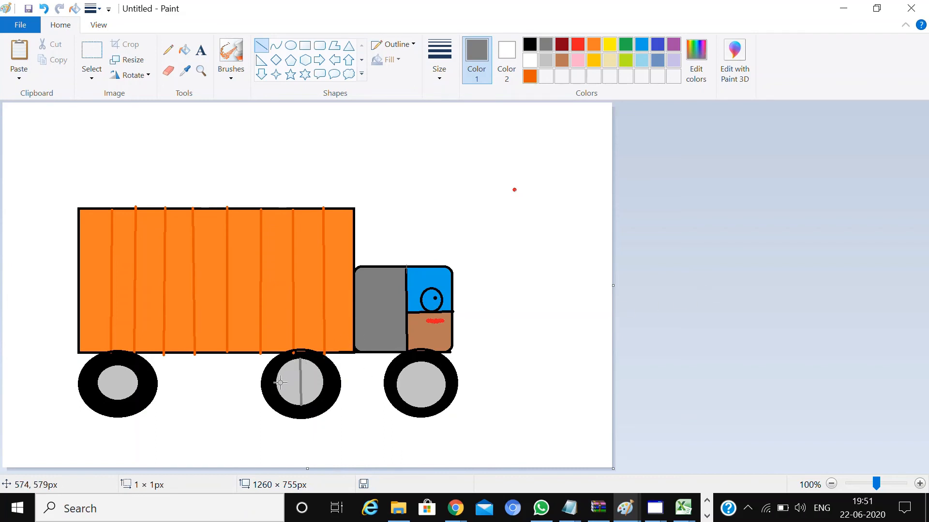
mouse_move(281, 383)
left_mouse_down()
mouse_move(326, 382)
mouse_move(276, 384)
left_mouse_up()
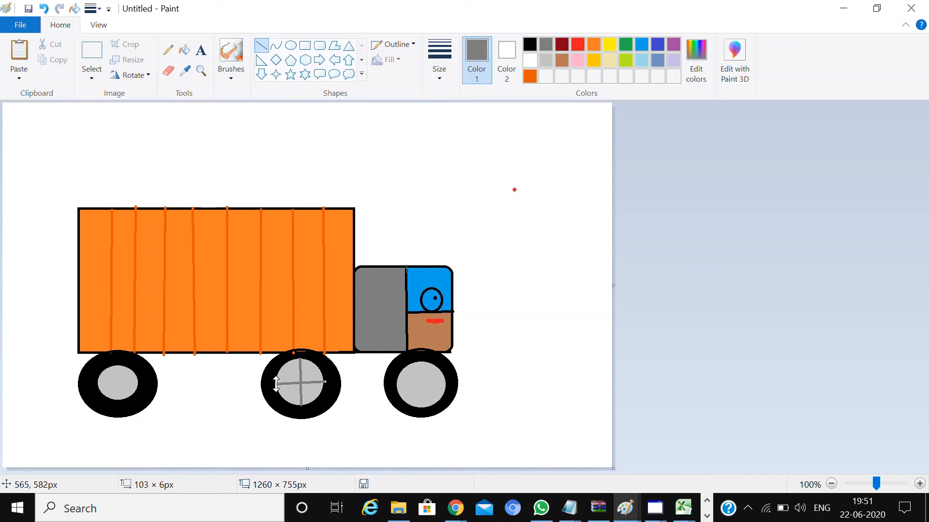
left_click(746, 351)
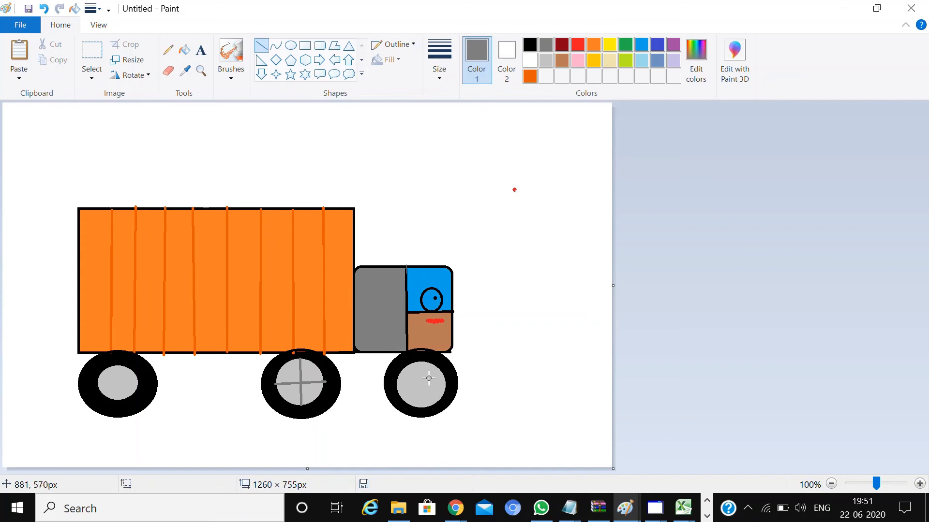
Draw a vertical and a horizontal dark grey line crossing the hub of the wheel beneath the cab.
left_click_drag(421, 364, 421, 408)
left_click(790, 291)
left_click_drag(397, 387, 445, 386)
left_click(719, 262)
Draw a dark grey cross spanning the left wheel's hub, with a slightly tilted horizontal line about 74 px wide.
left_click_drag(118, 375, 120, 403)
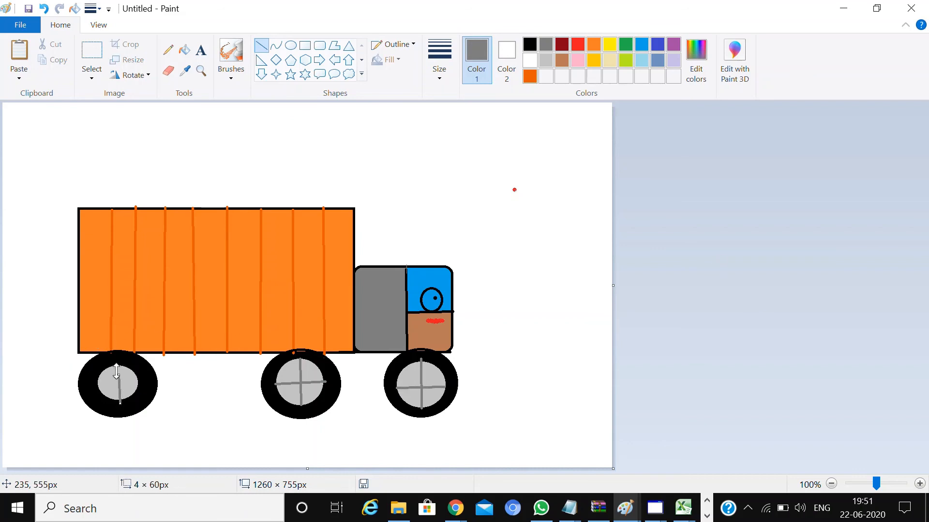
mouse_move(116, 371)
left_mouse_down()
mouse_move(121, 359)
mouse_move(101, 382)
mouse_move(137, 379)
mouse_move(135, 388)
left_mouse_up()
left_click(681, 272)
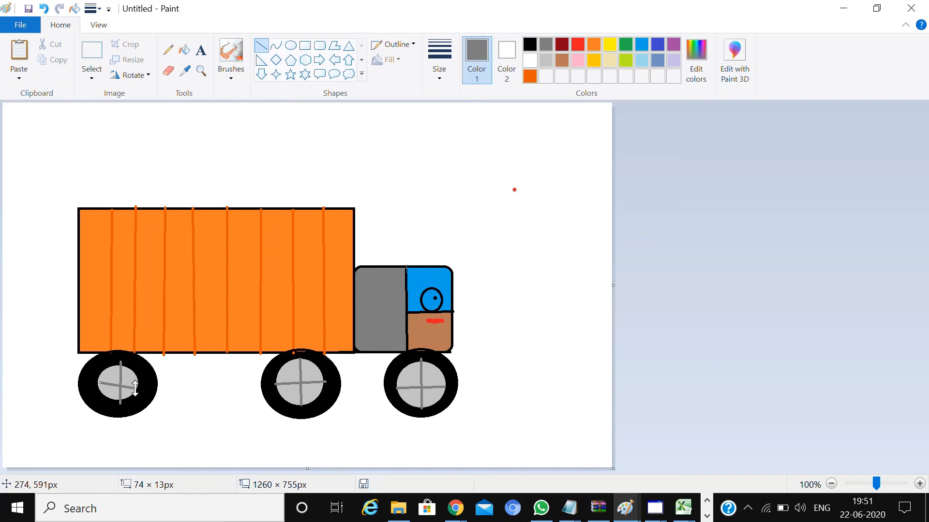
left_click(759, 296)
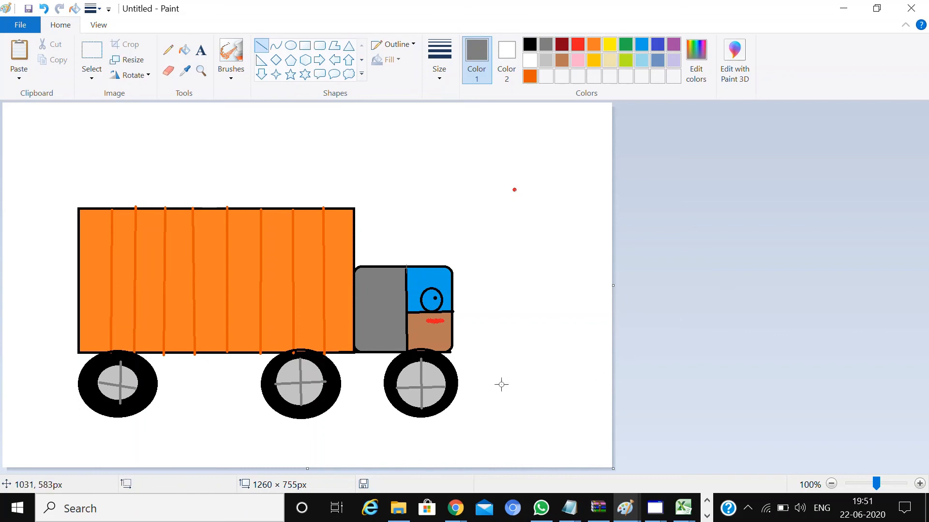
Add the title TRUCK in grey bold Arial 28 text in the empty area above the truck.
left_click(88, 51)
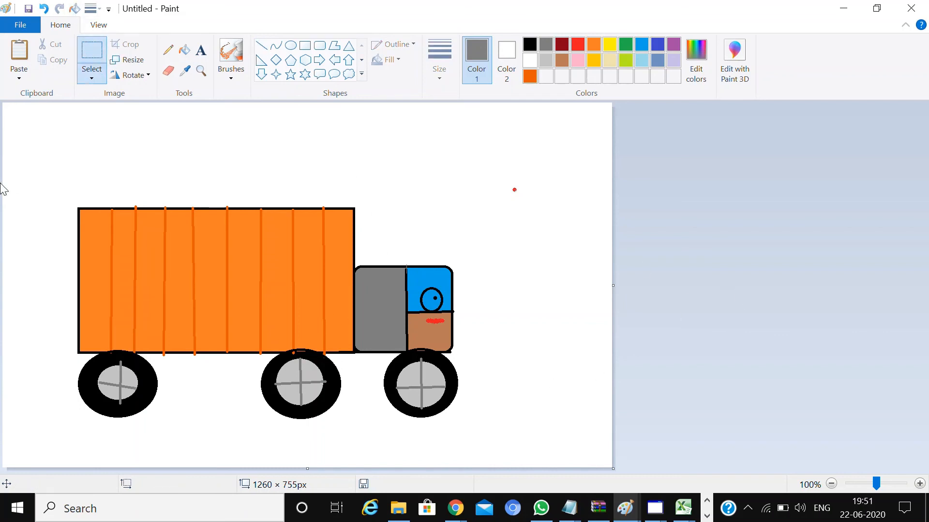
left_click_drag(31, 125, 529, 448)
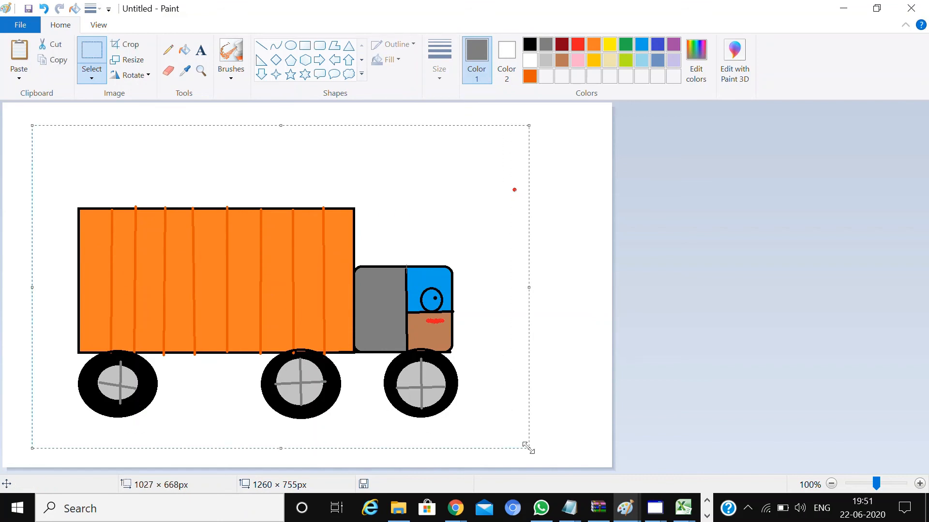
left_click(201, 51)
type("T")
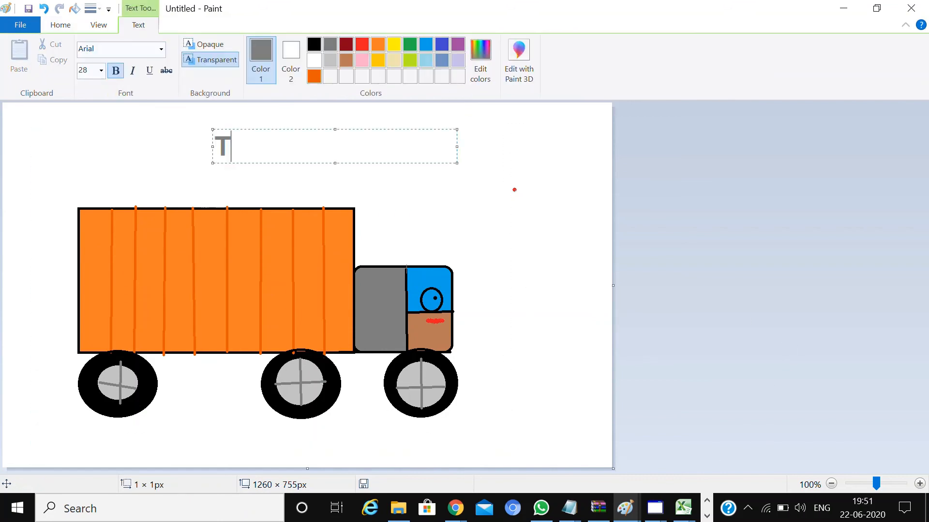
type("RUCK")
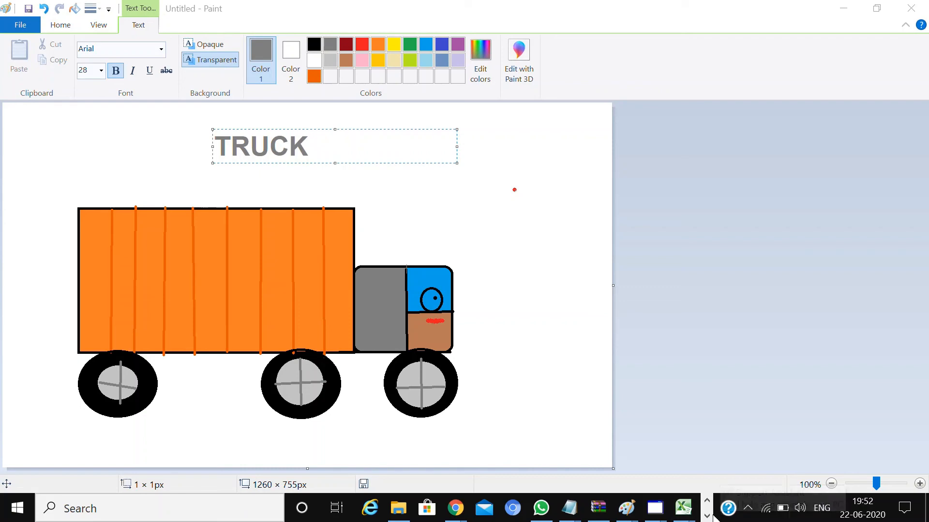
left_click(708, 516)
left_click(373, 508)
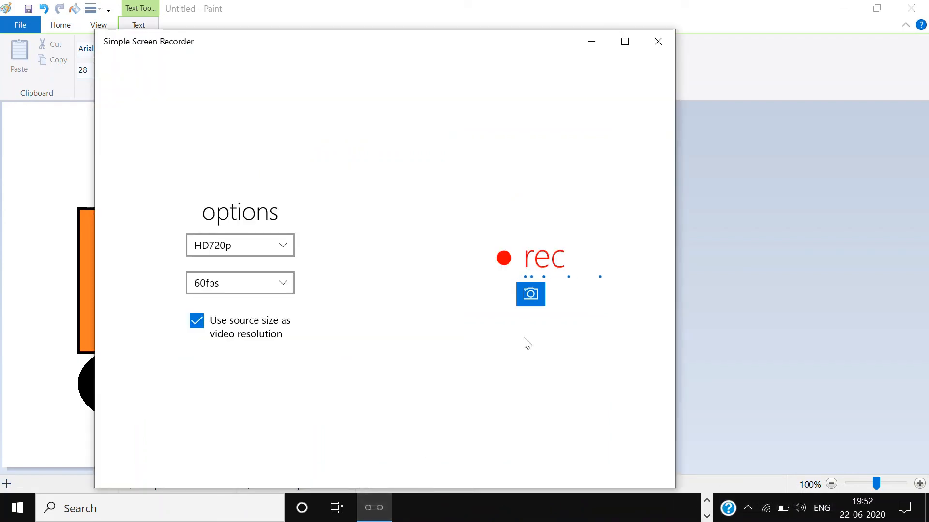